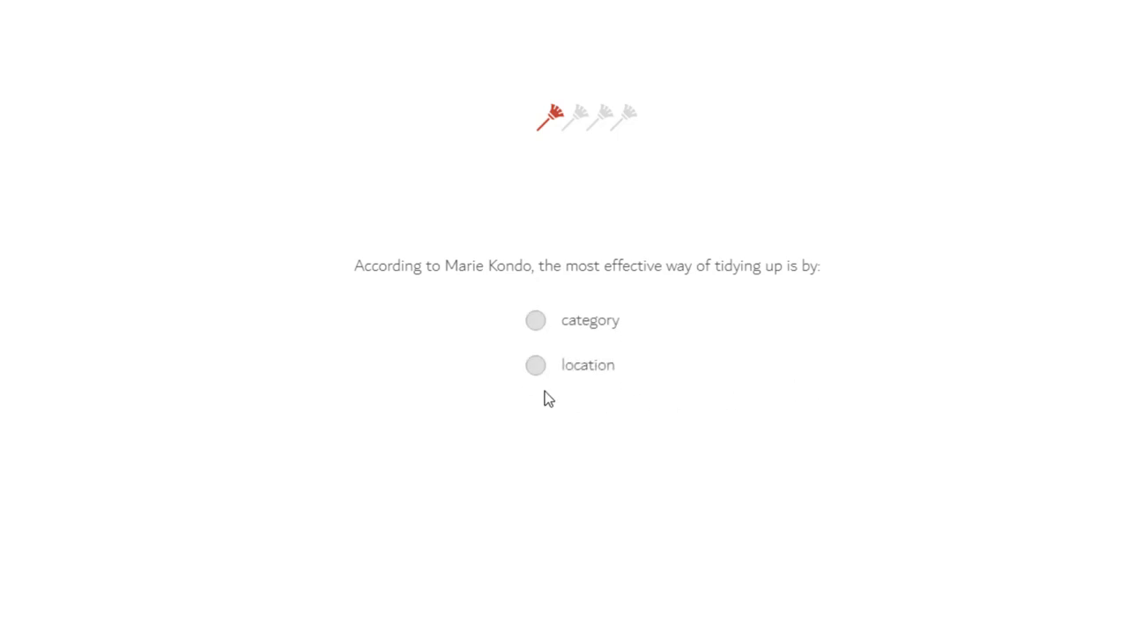
In the quiz preview, answer the first question with the location option
left_click(536, 369)
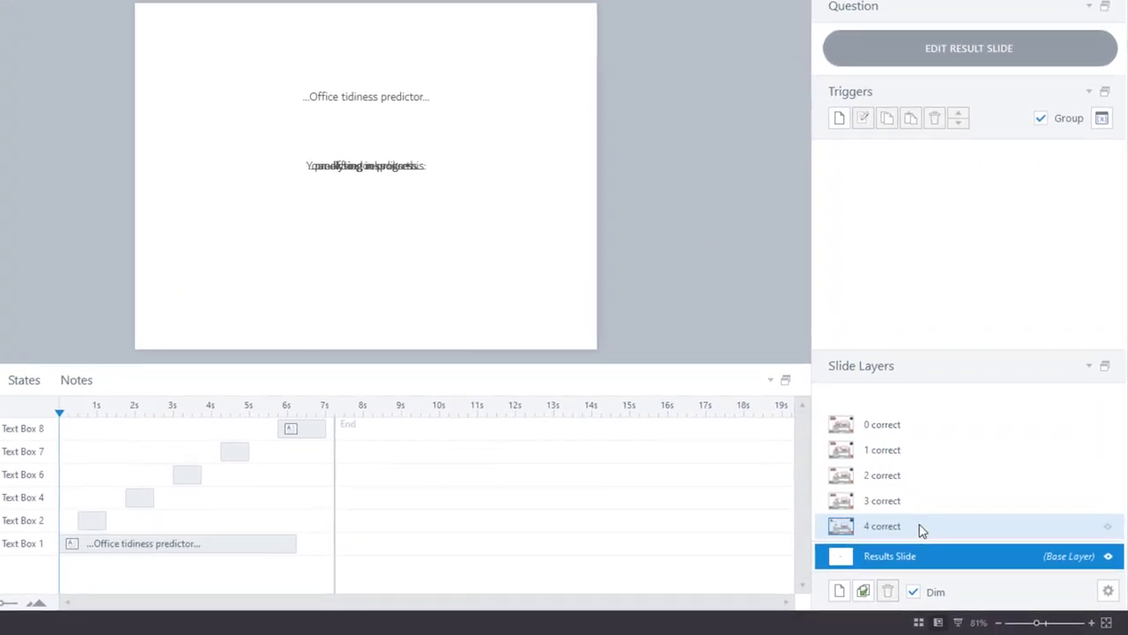
Review the 4, 3, 2, 1 and 0 correct layers and the base layer, then open slide 2.1 Question 01
left_click(920, 526)
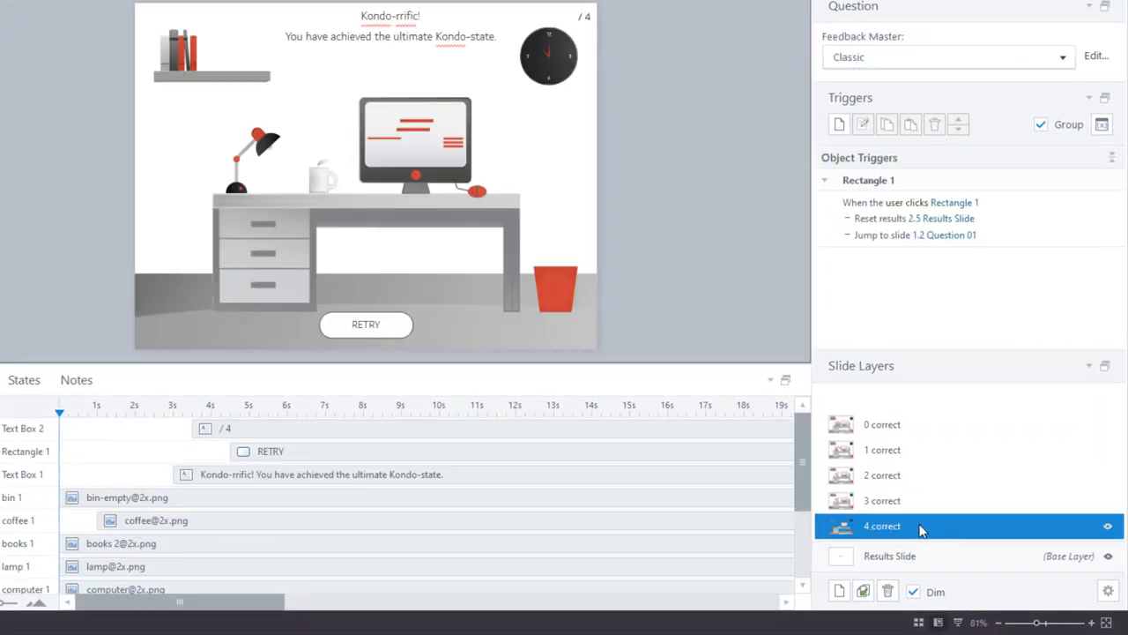
left_click(913, 500)
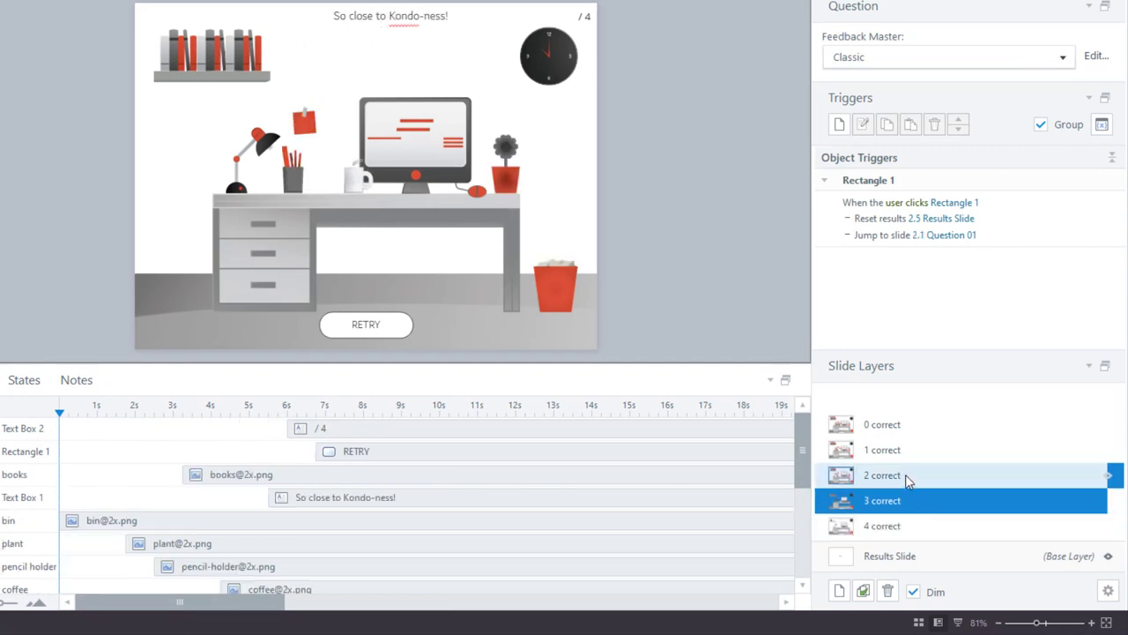
left_click(908, 476)
left_click(914, 452)
left_click(914, 428)
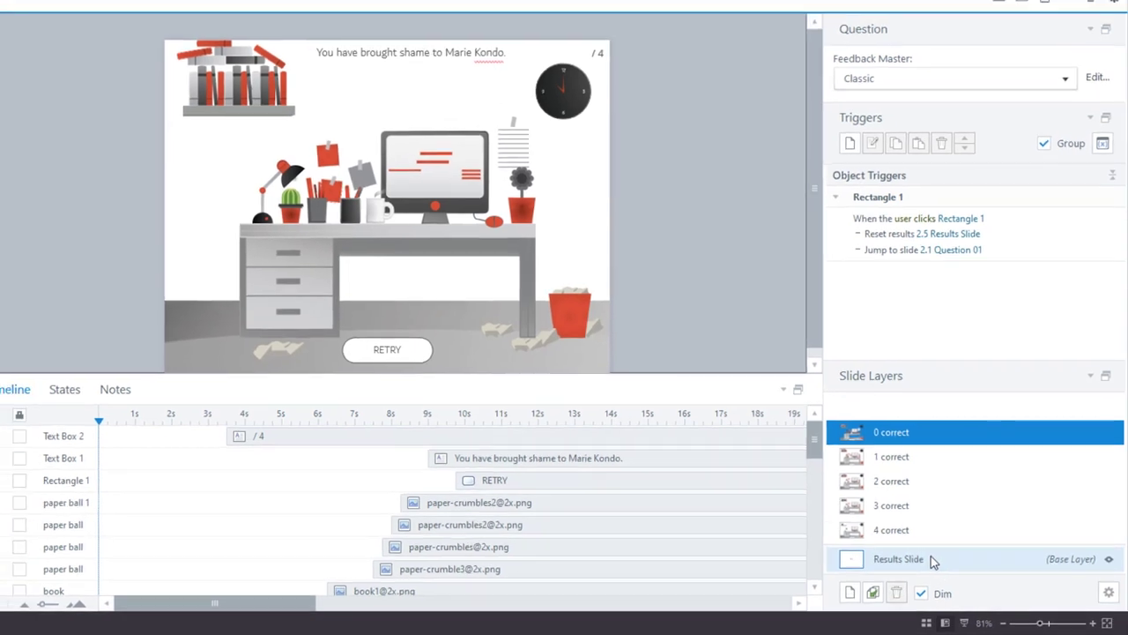
left_click(931, 558)
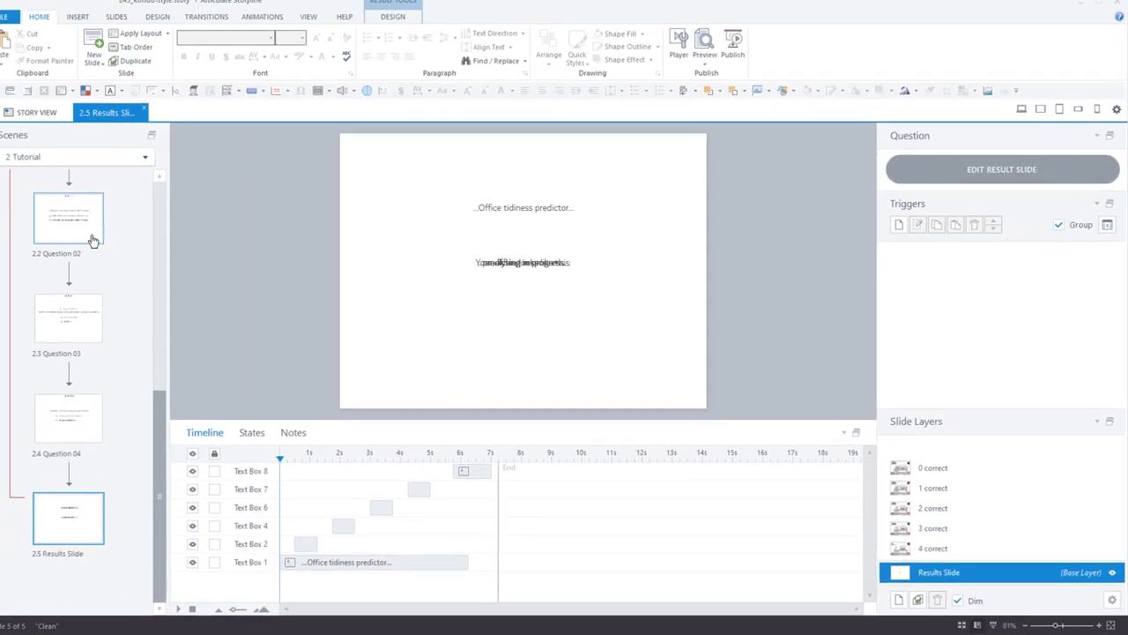
left_click(98, 231)
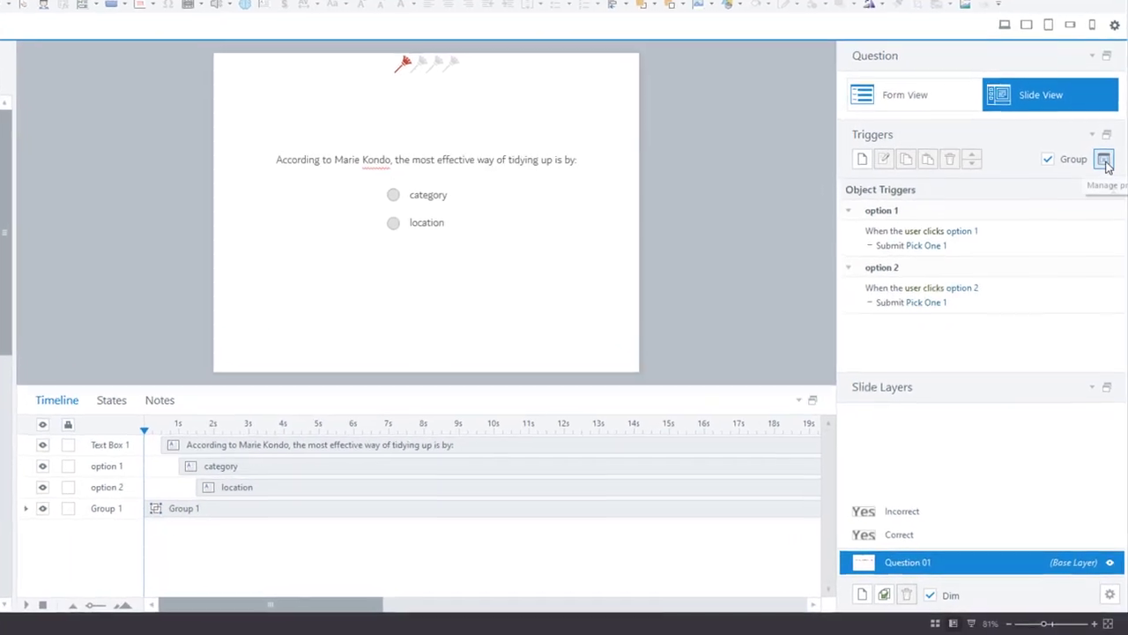
Create a Number project variable named count with default value 0
left_click(1108, 230)
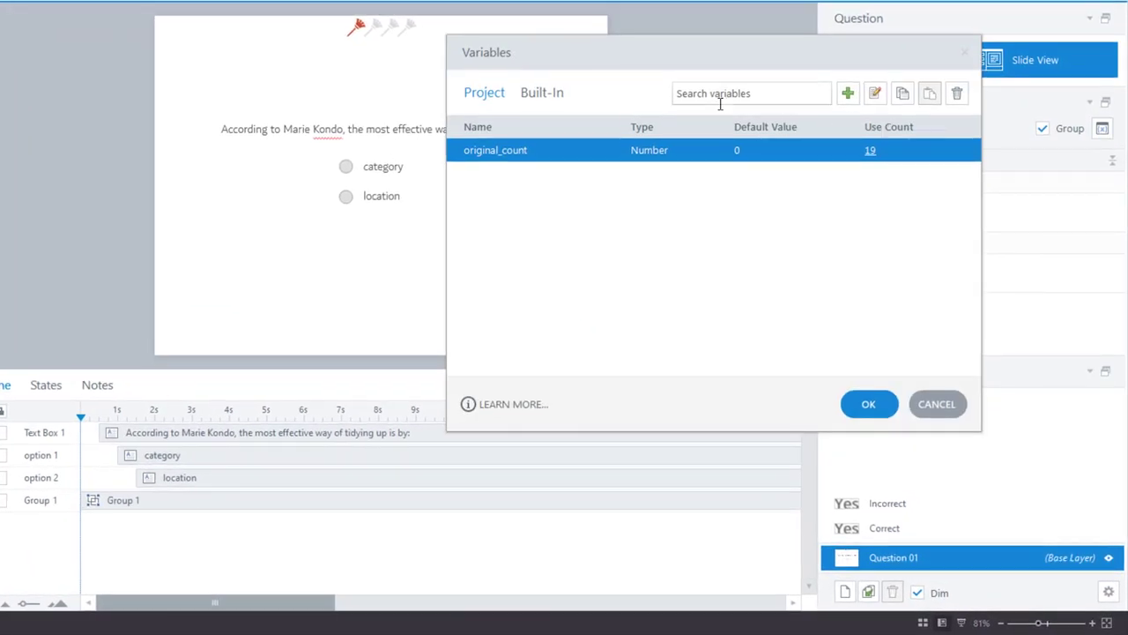
left_click(848, 94)
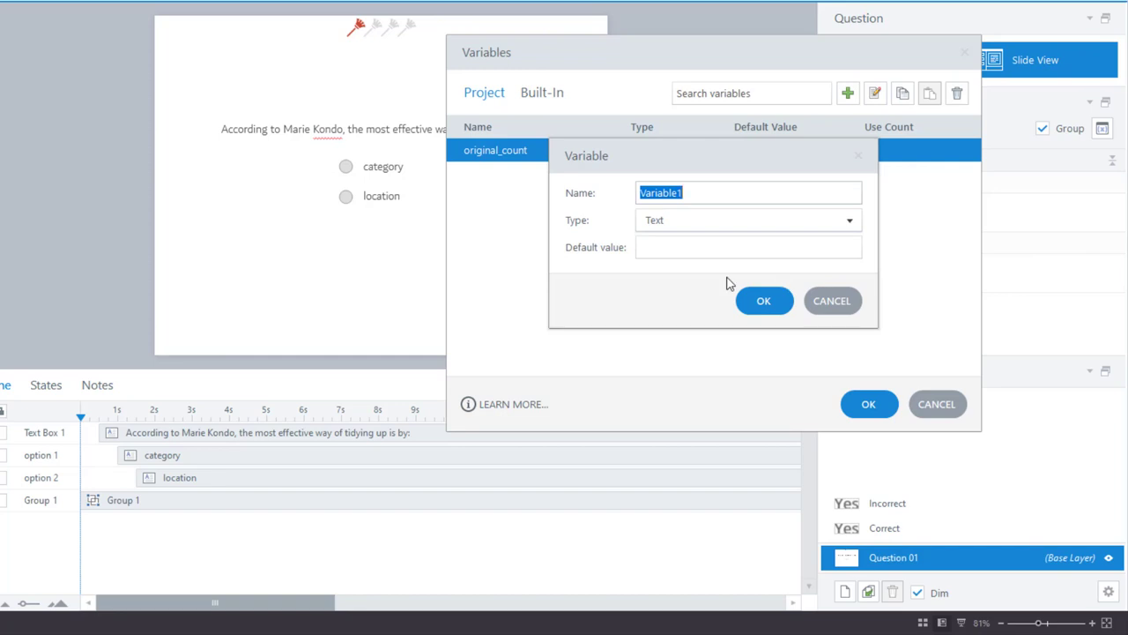
type("count")
left_click(701, 222)
left_click(675, 275)
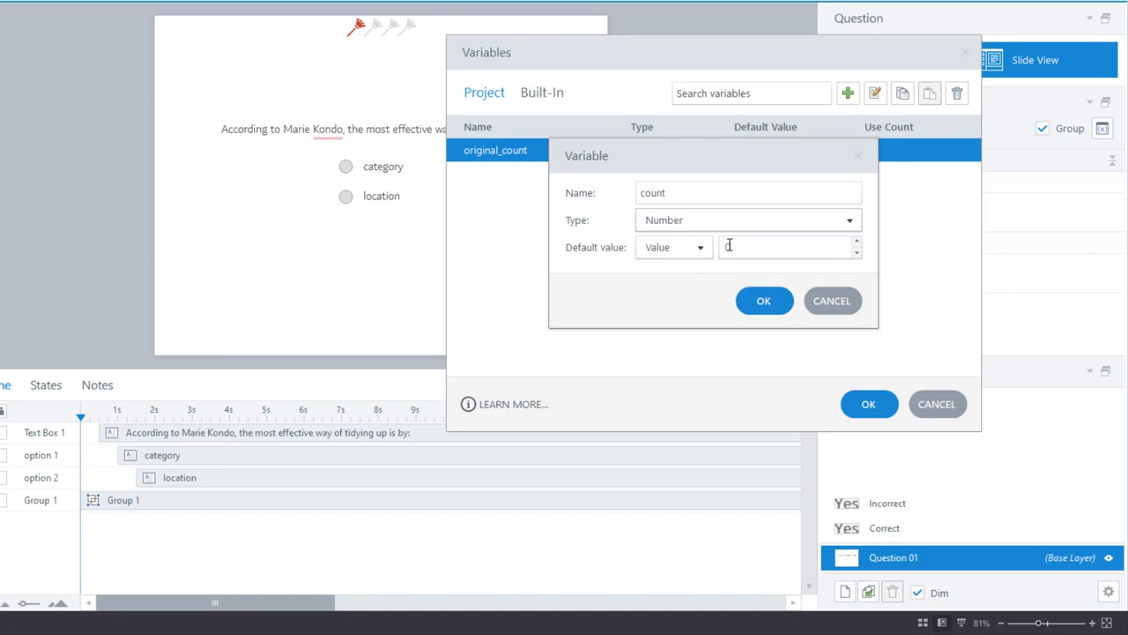
left_click(764, 303)
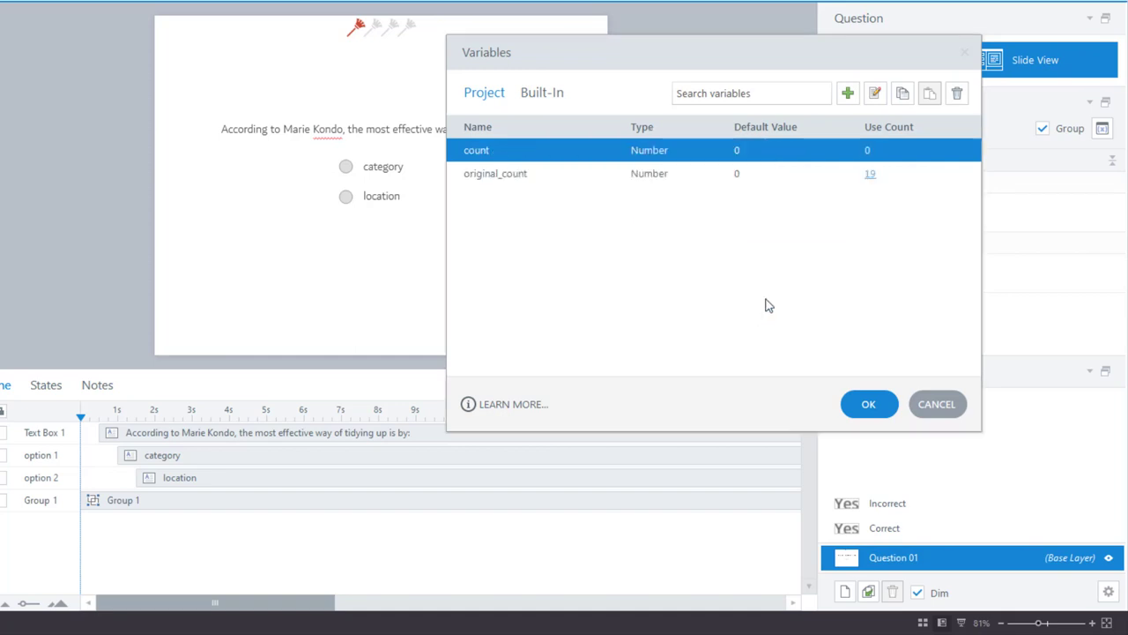
Save the variable list, then begin an Adjust variable trigger on Question 01's Correct layer
left_click(870, 403)
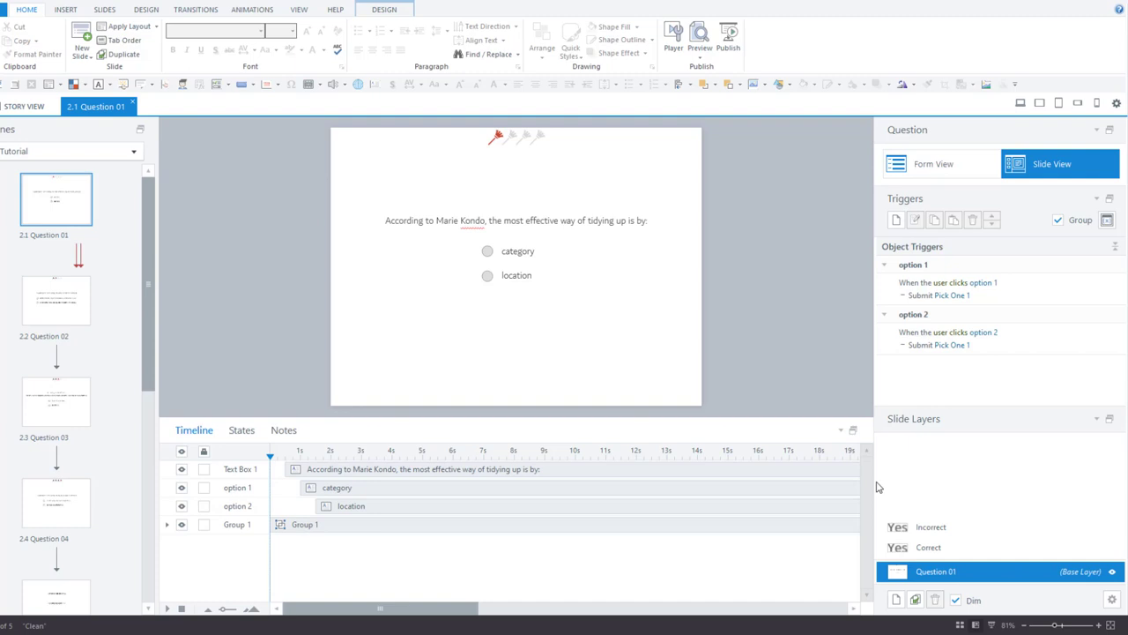
left_click(954, 550)
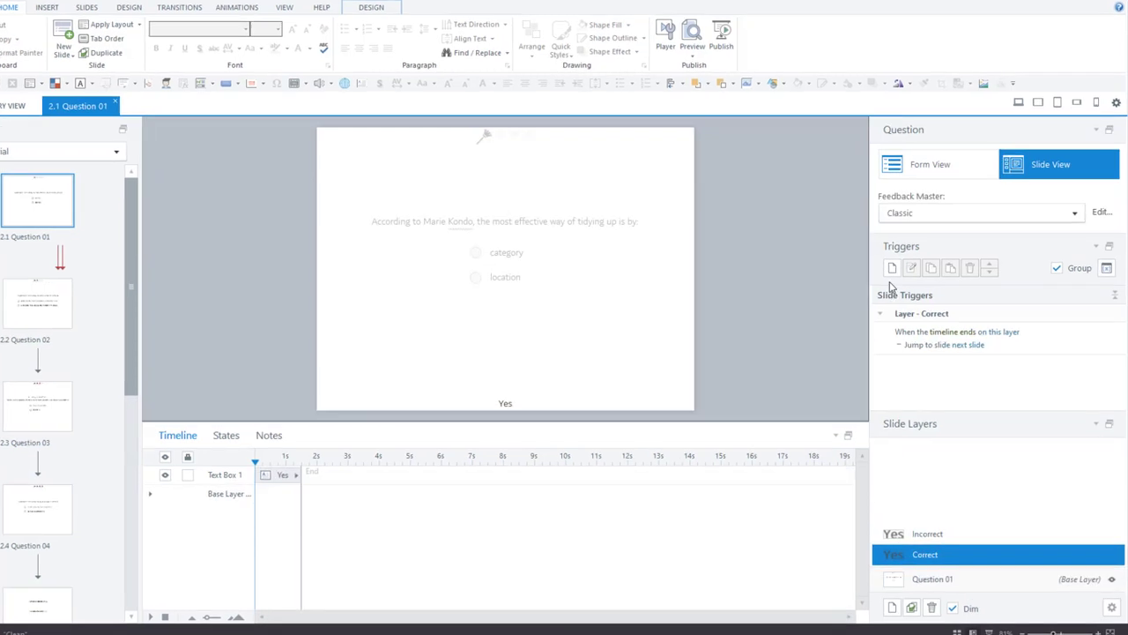
left_click(877, 277)
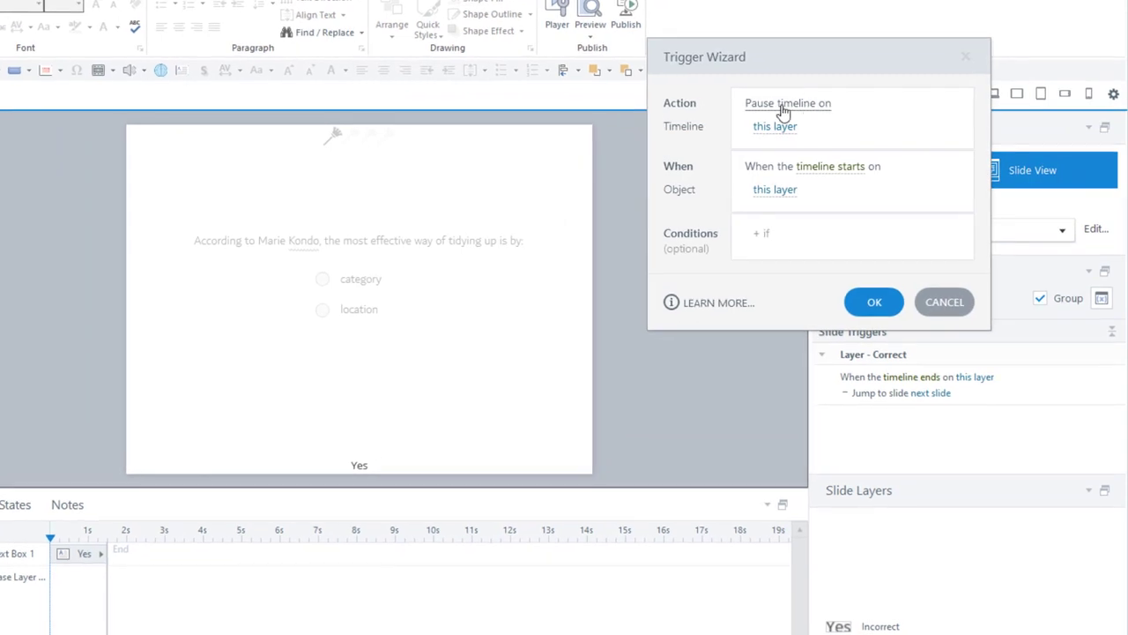
left_click(829, 114)
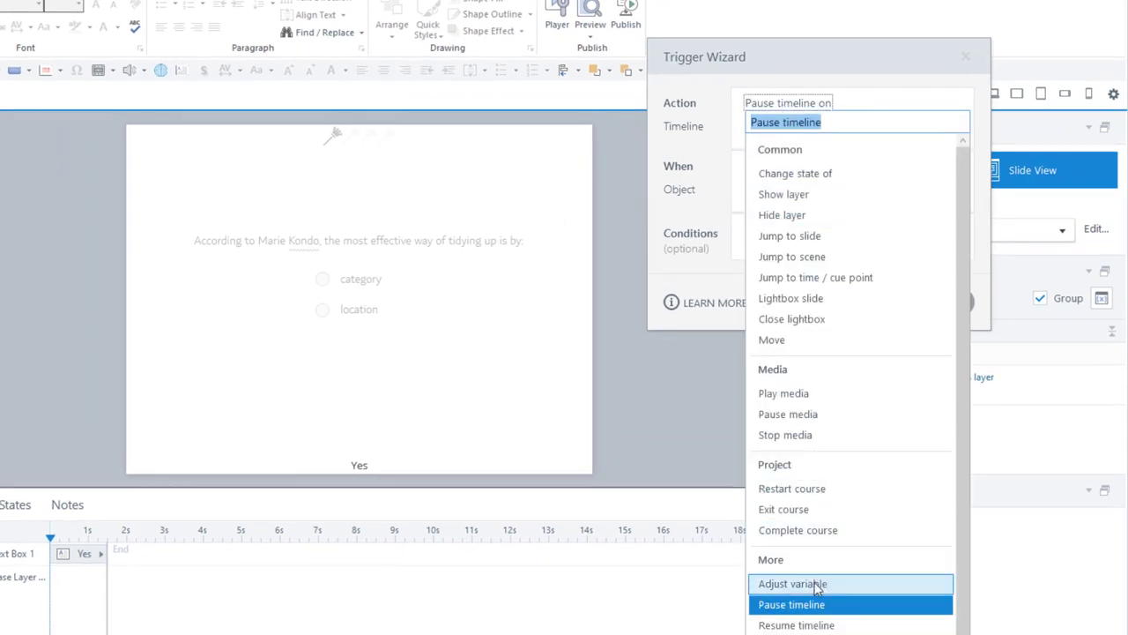
left_click(812, 584)
Set the trigger to add the number 1 to count when the timeline starts
left_click(798, 126)
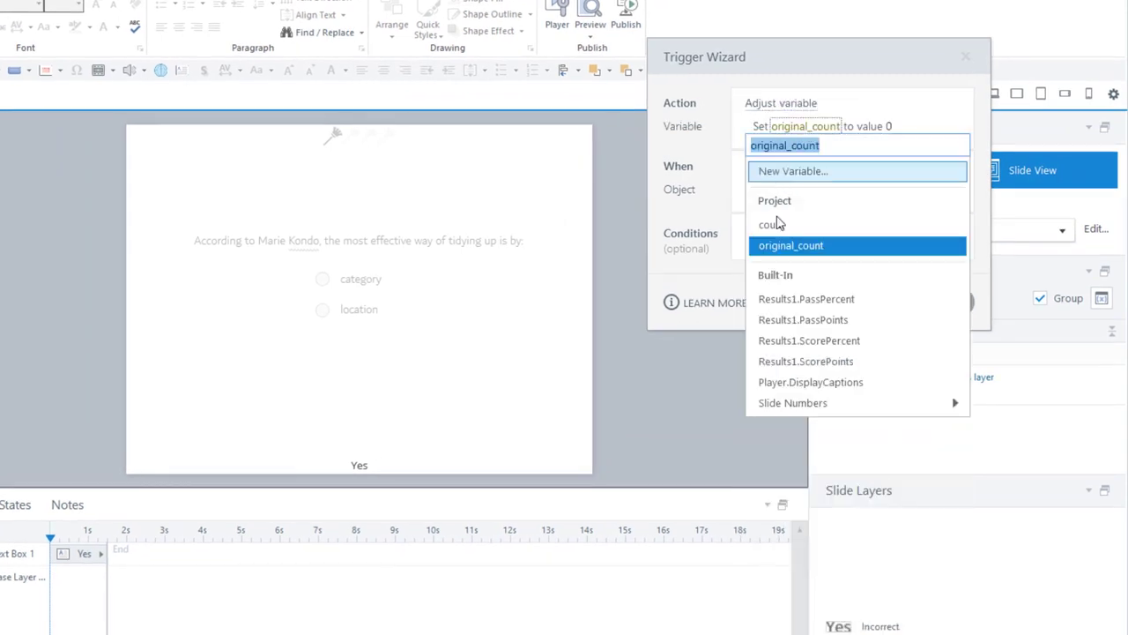
left_click(777, 226)
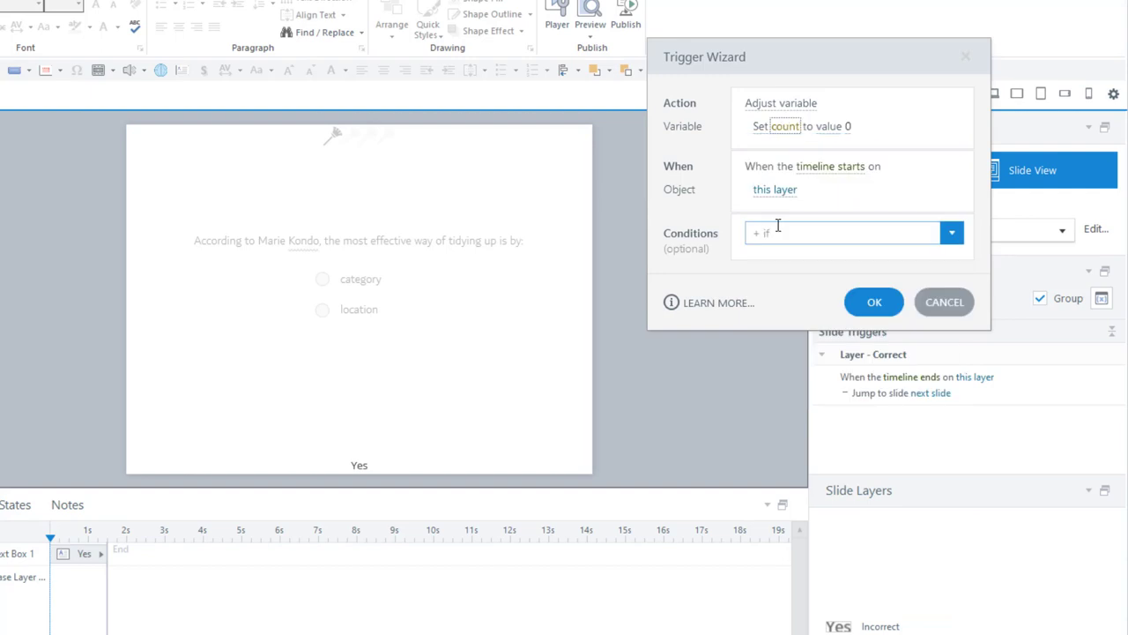
left_click(829, 129)
left_click(879, 130)
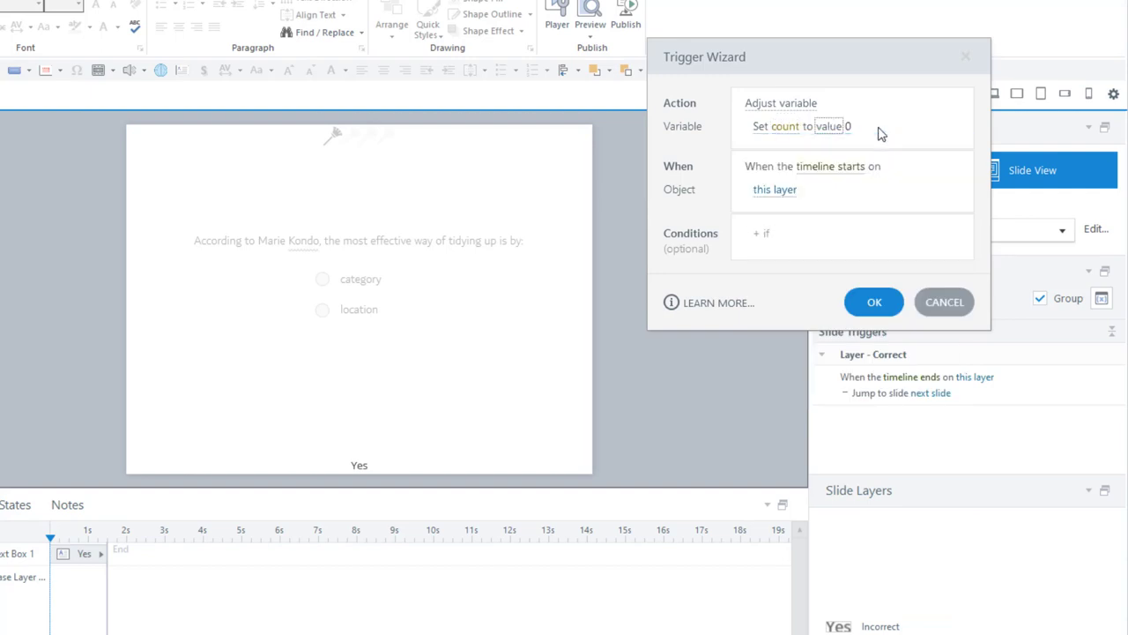
left_click(760, 129)
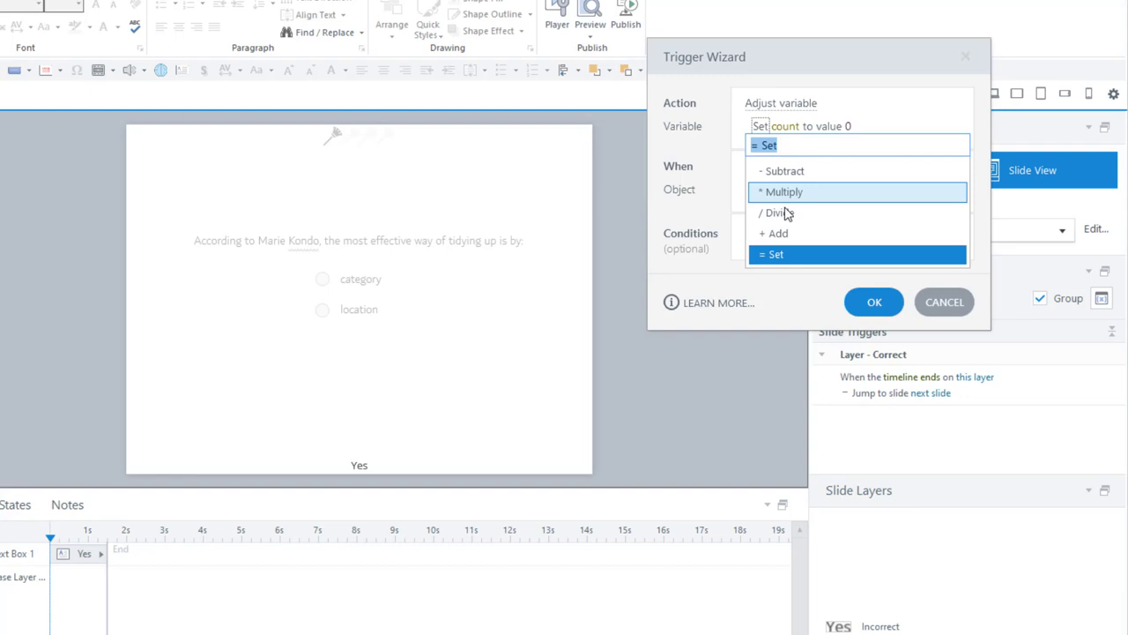
left_click(785, 234)
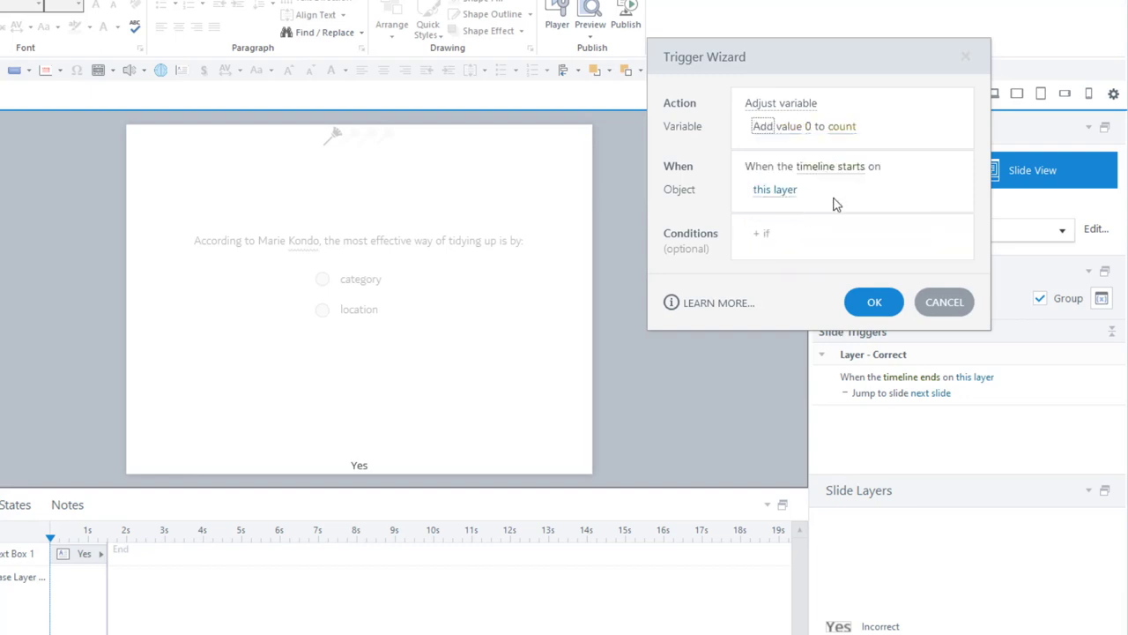
left_click(808, 128)
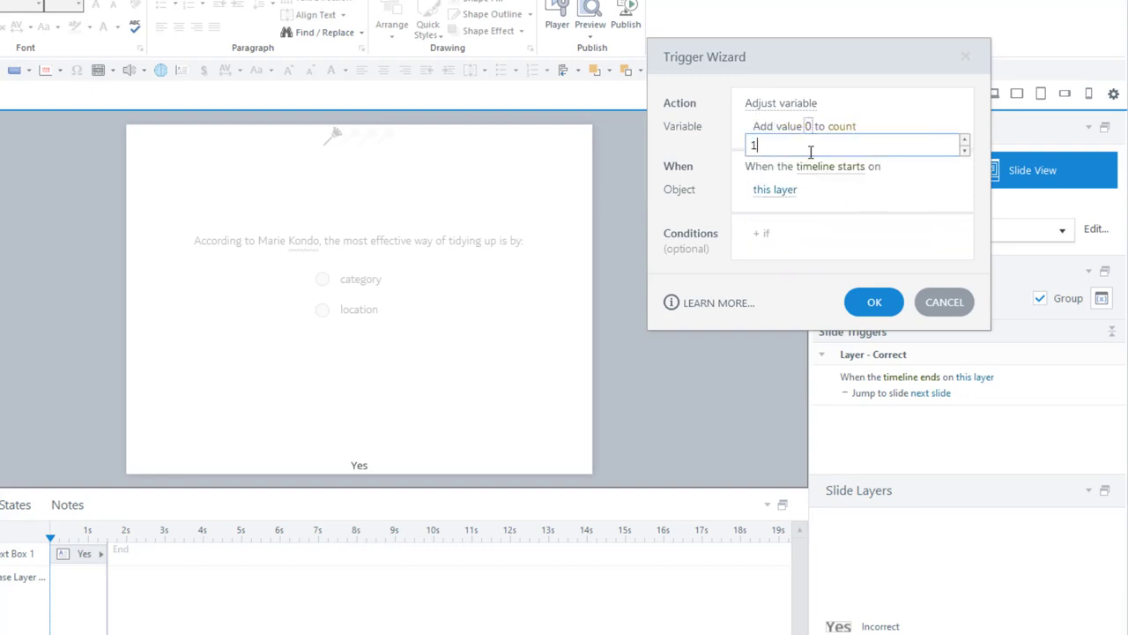
left_click(906, 123)
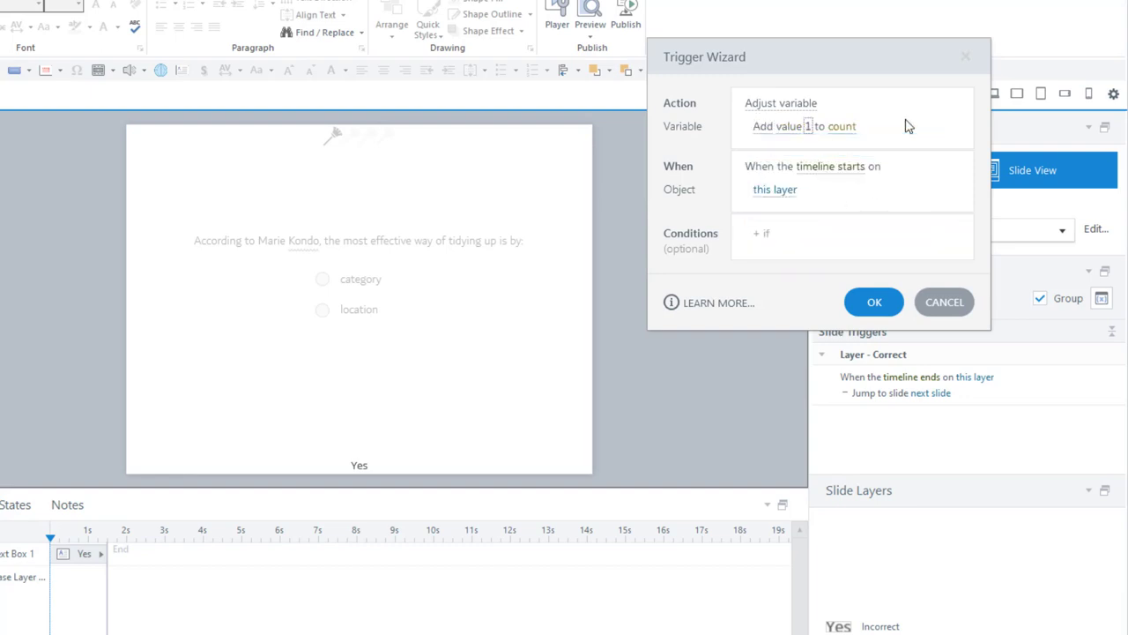
Save the add-1-to-count trigger, copy it, and paste it onto Question 02's Correct layer
left_click(871, 303)
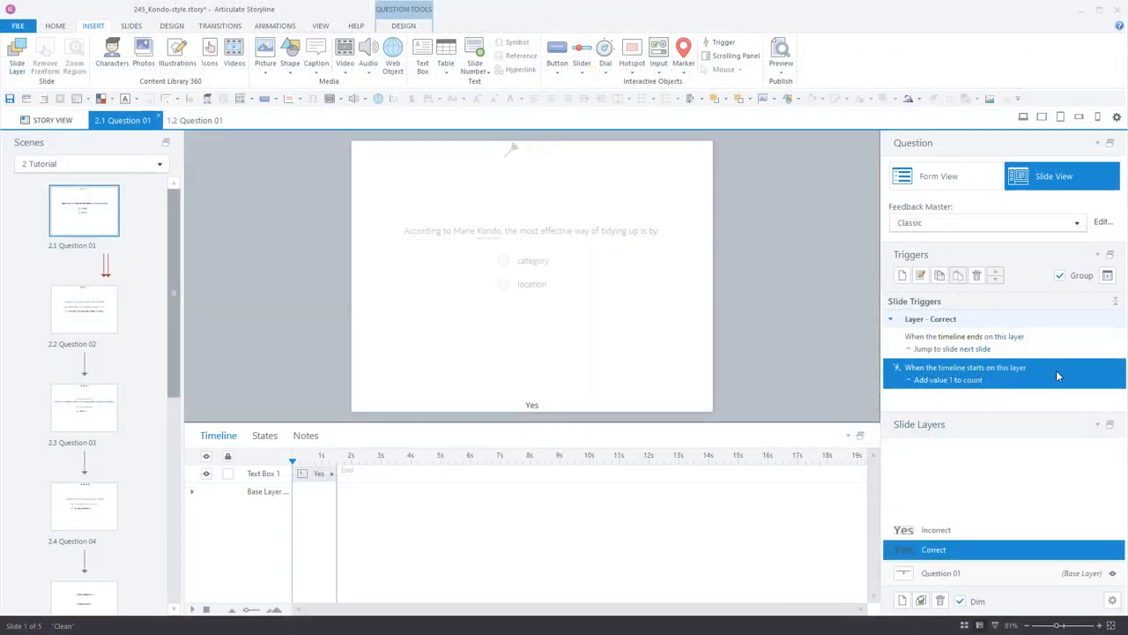
left_click(940, 276)
left_click(108, 319)
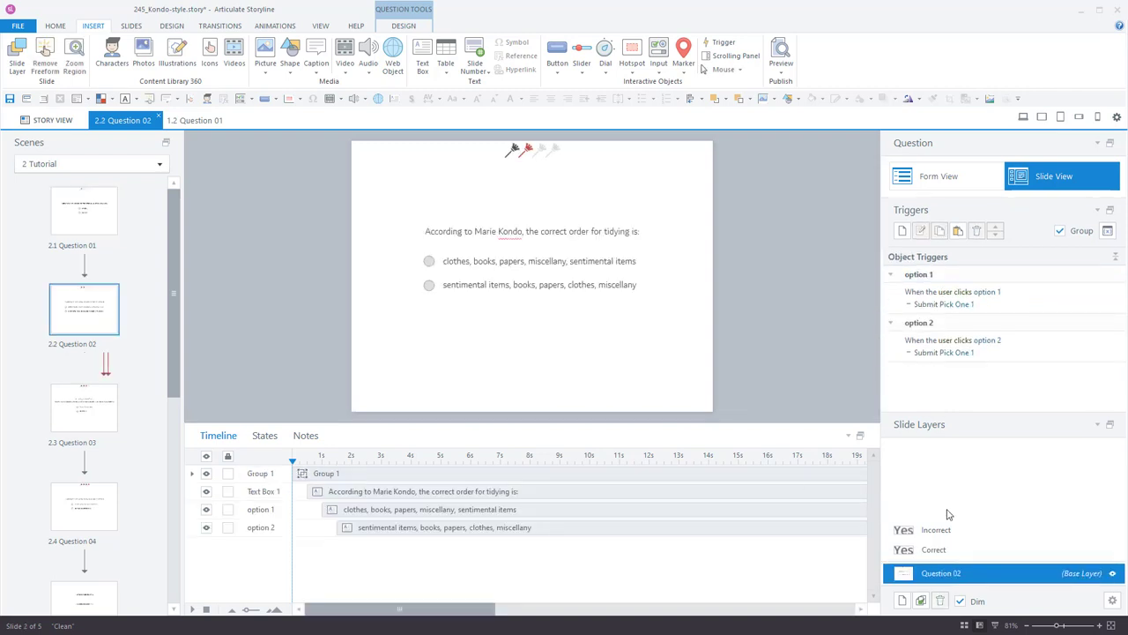
left_click(989, 552)
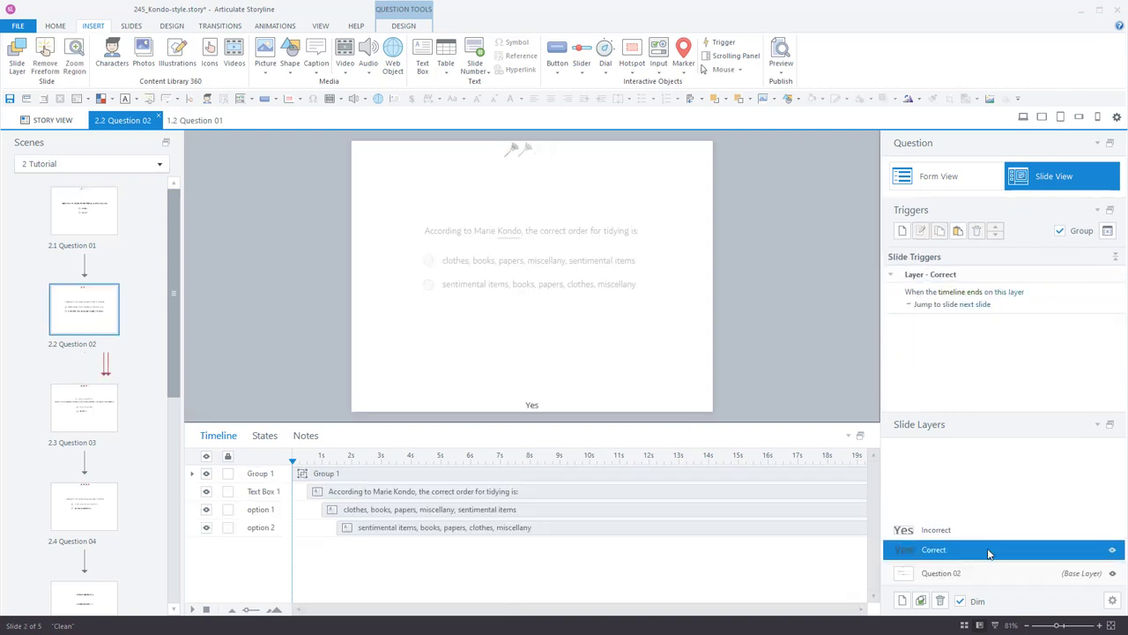
left_click(958, 275)
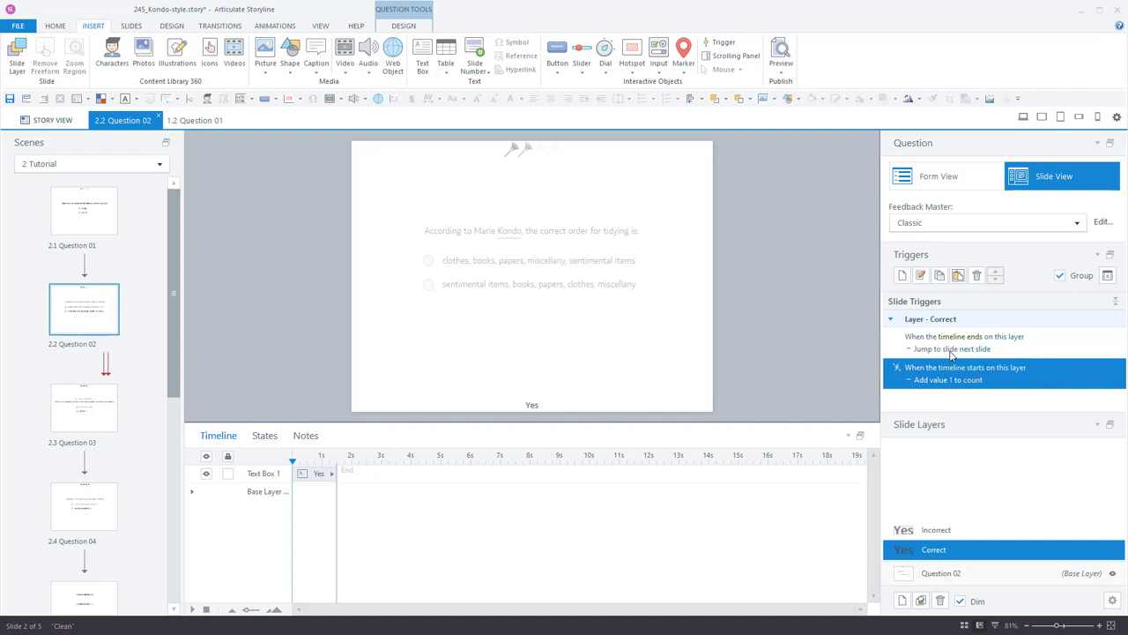
Paste the same add-1-to-count trigger onto the Correct layers of Questions 03 and 04
left_click(95, 402)
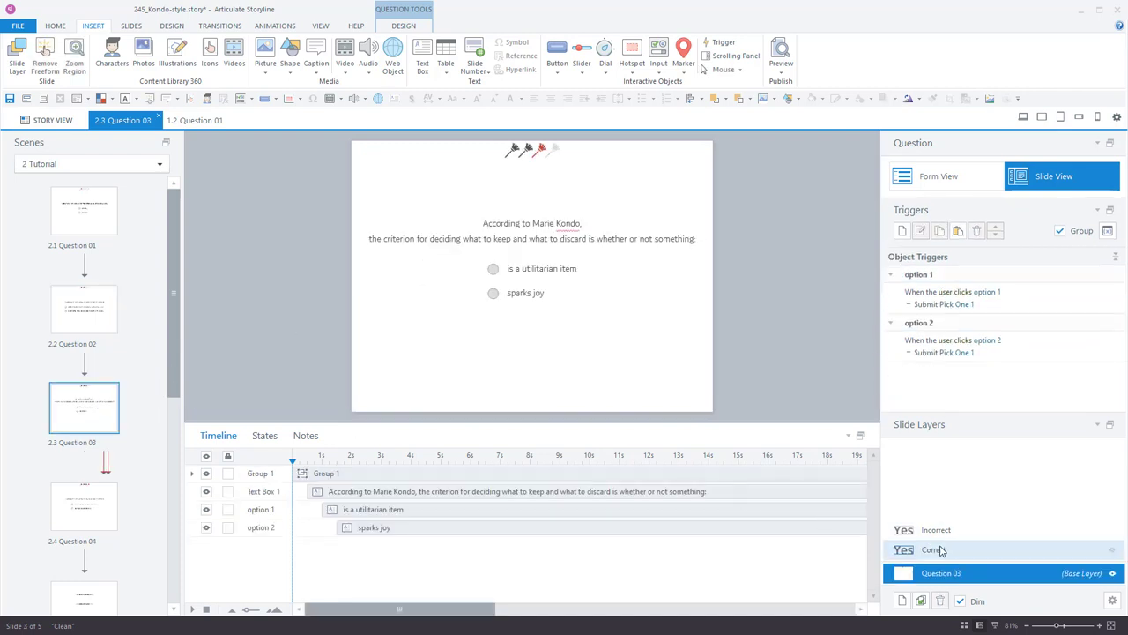
left_click(958, 275)
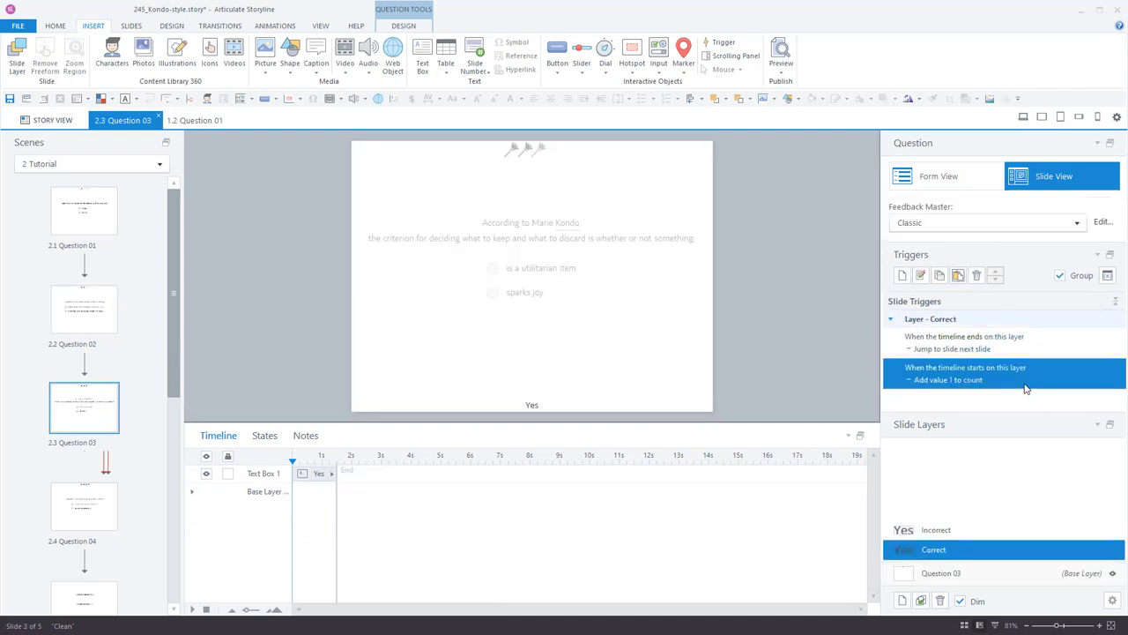
left_click(80, 525)
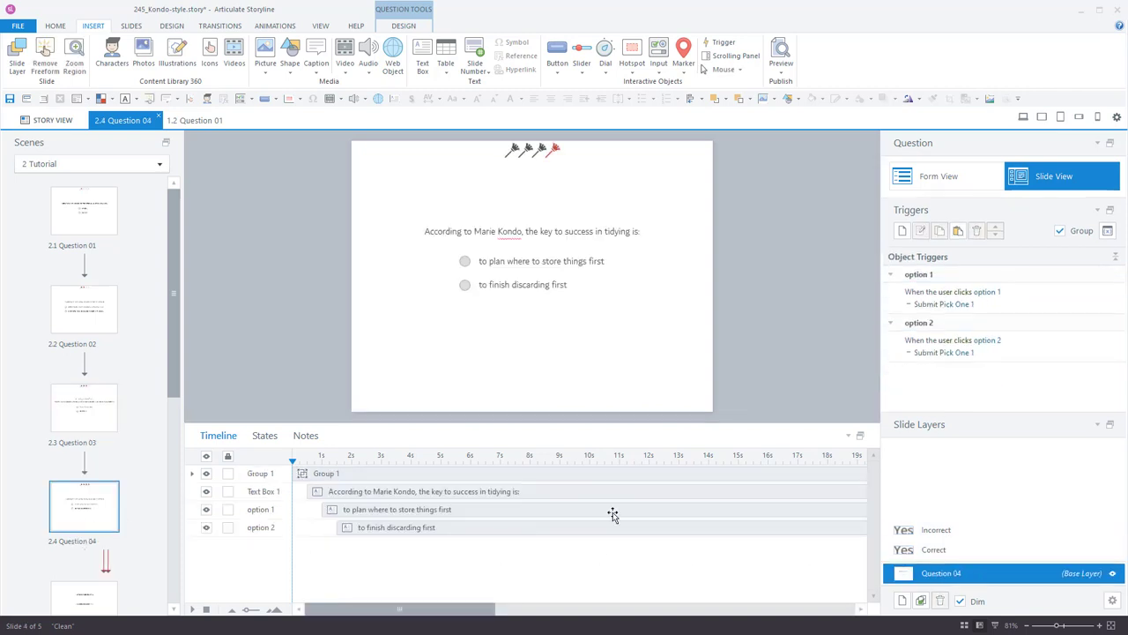
left_click(982, 553)
left_click(958, 275)
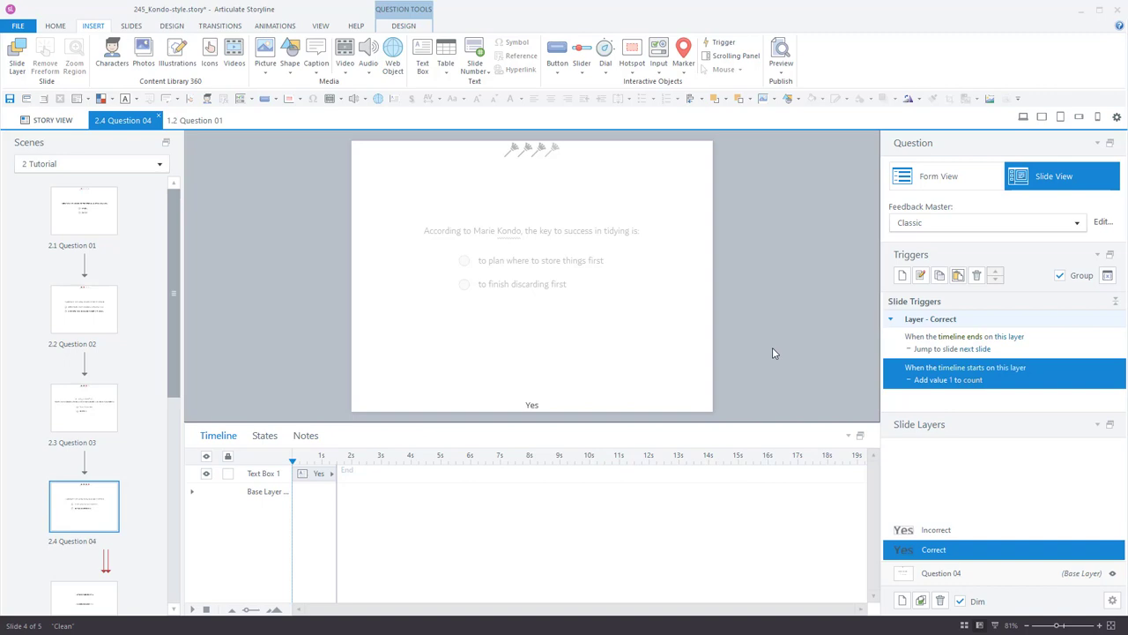
On 2.5 Results Slide, add a trigger showing layer 0 correct when the timeline ends if count = 0
left_click(89, 600)
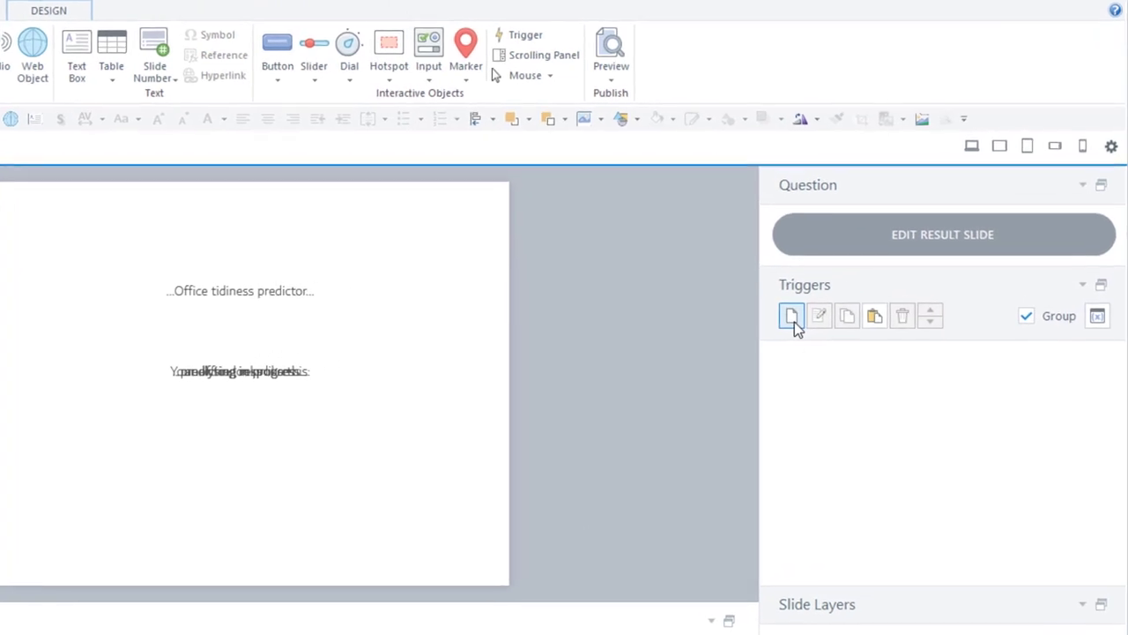
left_click(790, 320)
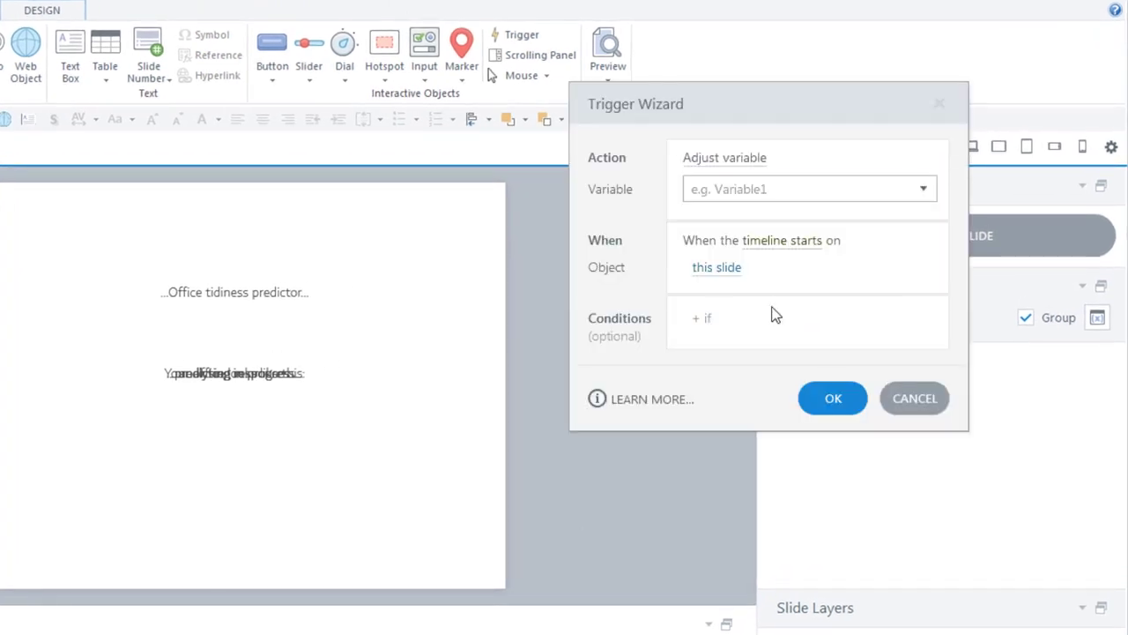
left_click(719, 158)
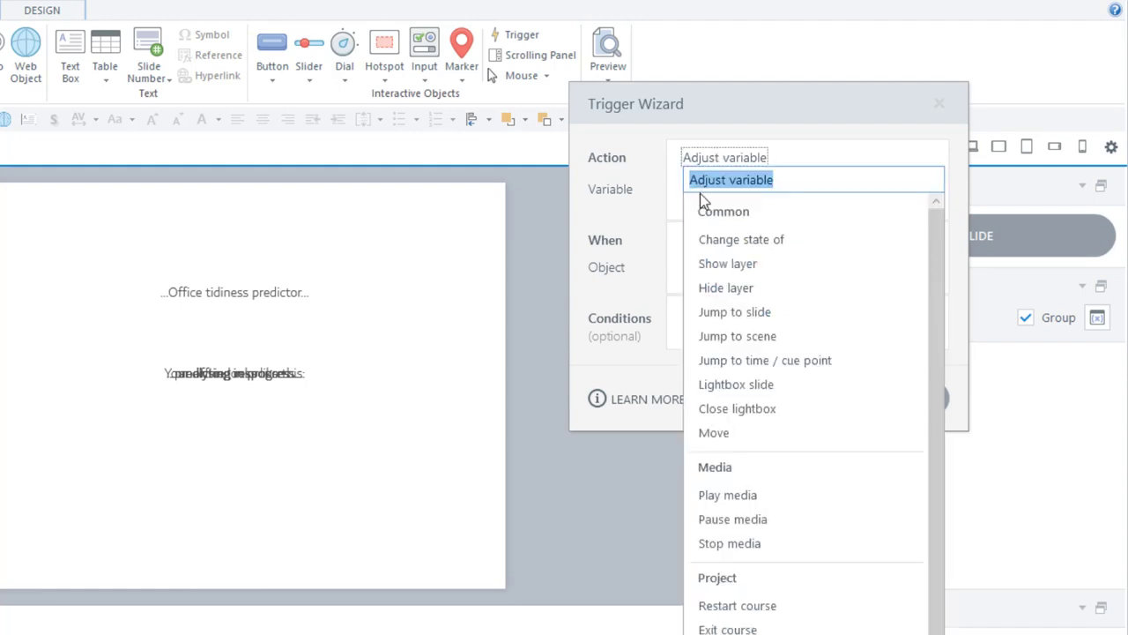
left_click(706, 263)
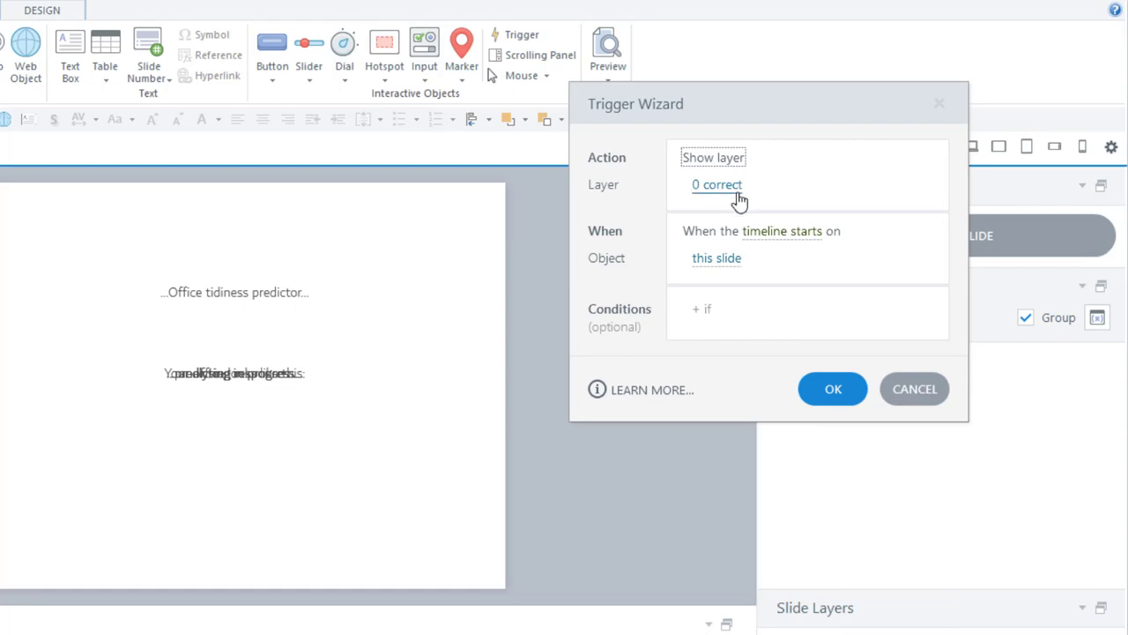
left_click(782, 231)
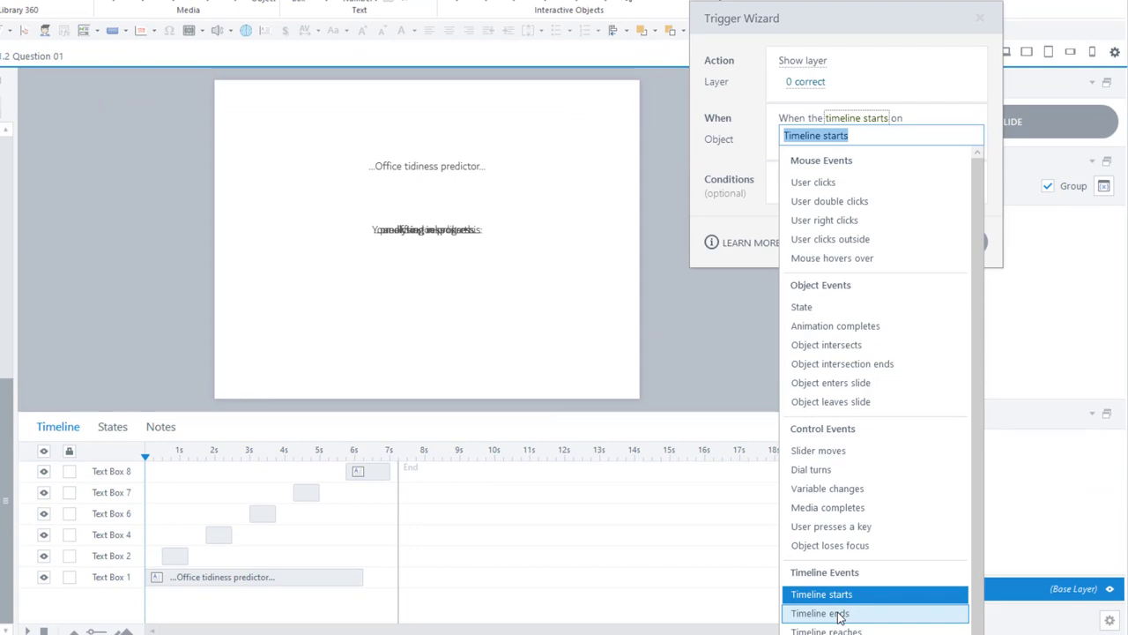
left_click(838, 614)
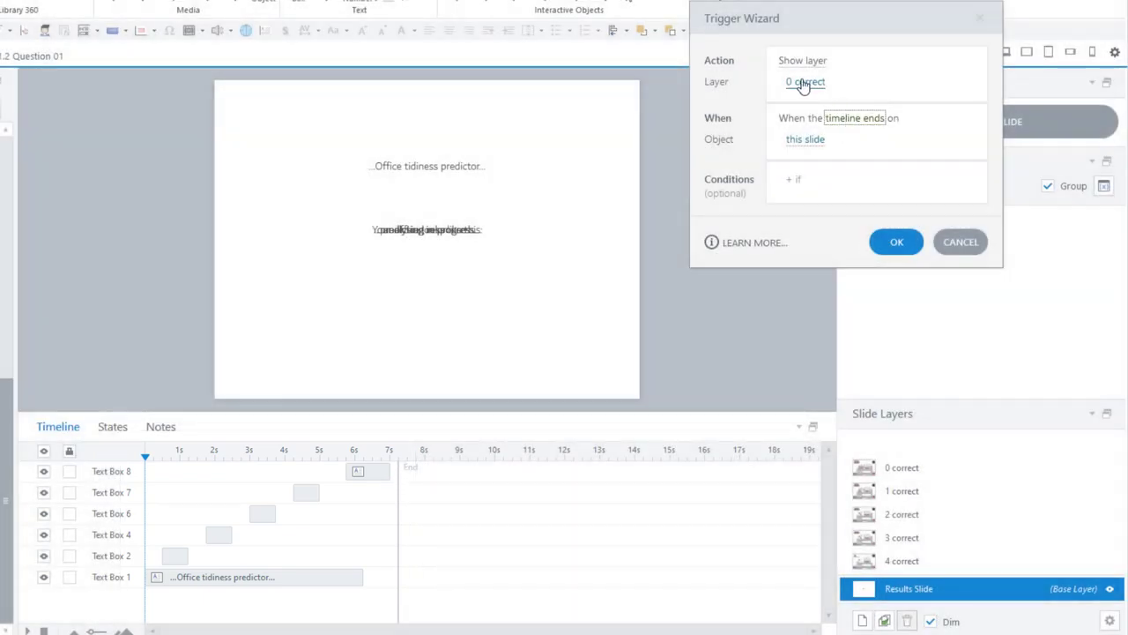
left_click(803, 179)
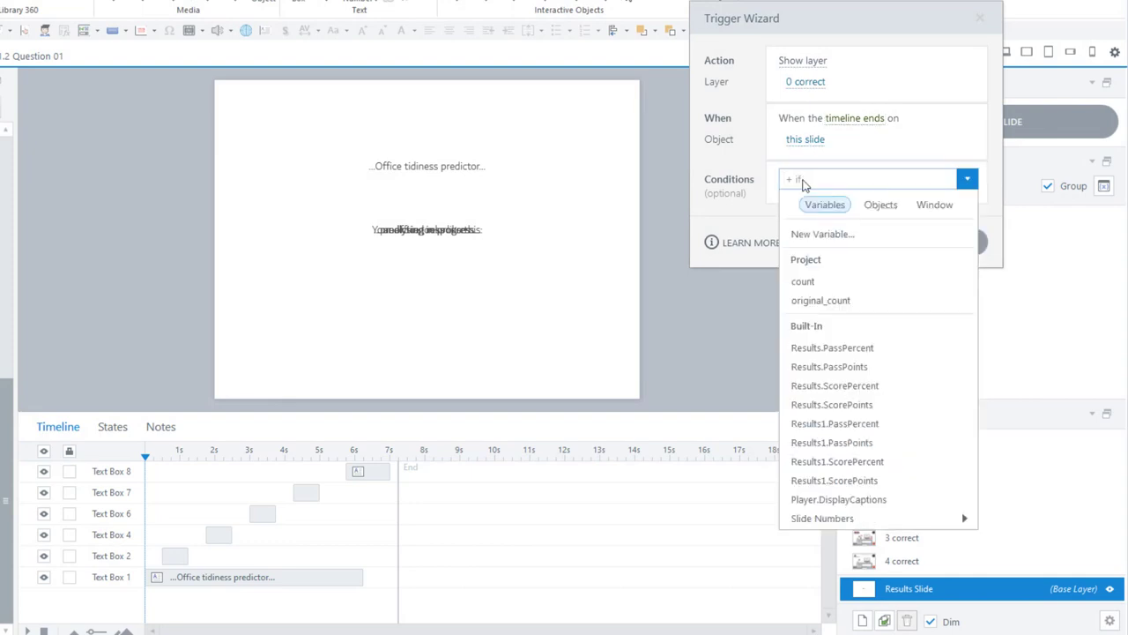
left_click(806, 282)
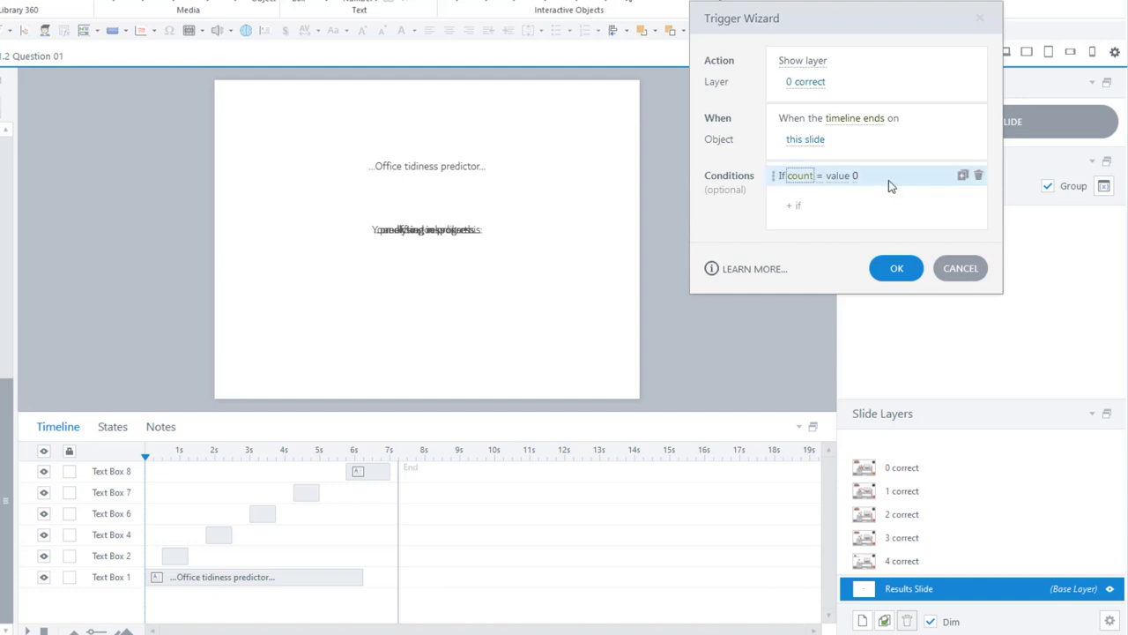
left_click(892, 267)
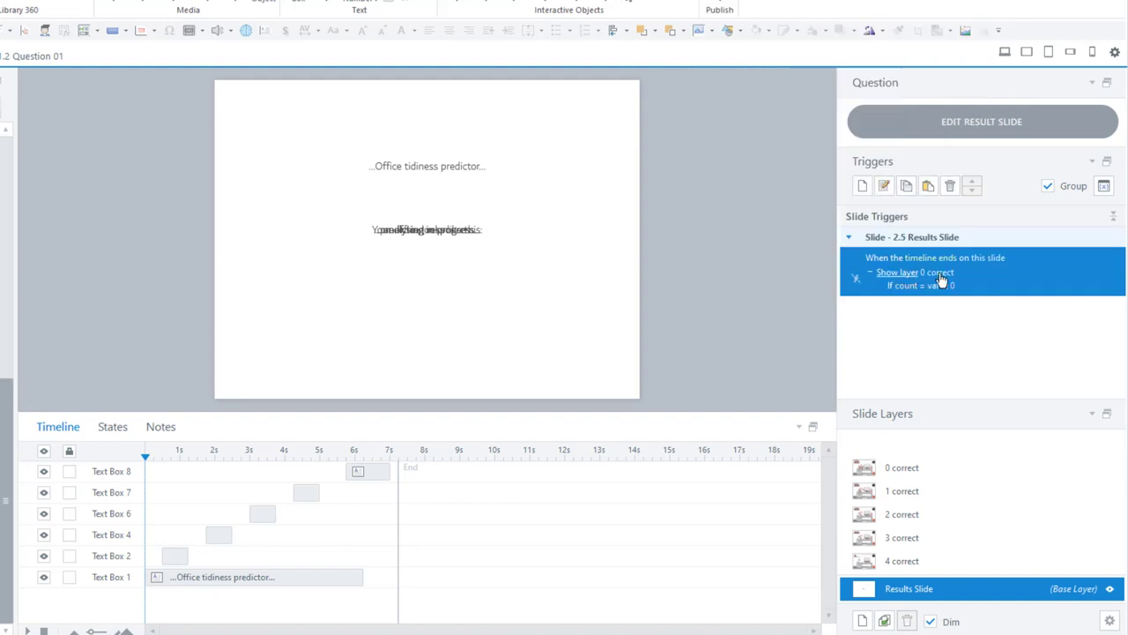
Duplicate the 0 correct trigger four times and make the first copy show 1 correct when count = 1
left_click(906, 185)
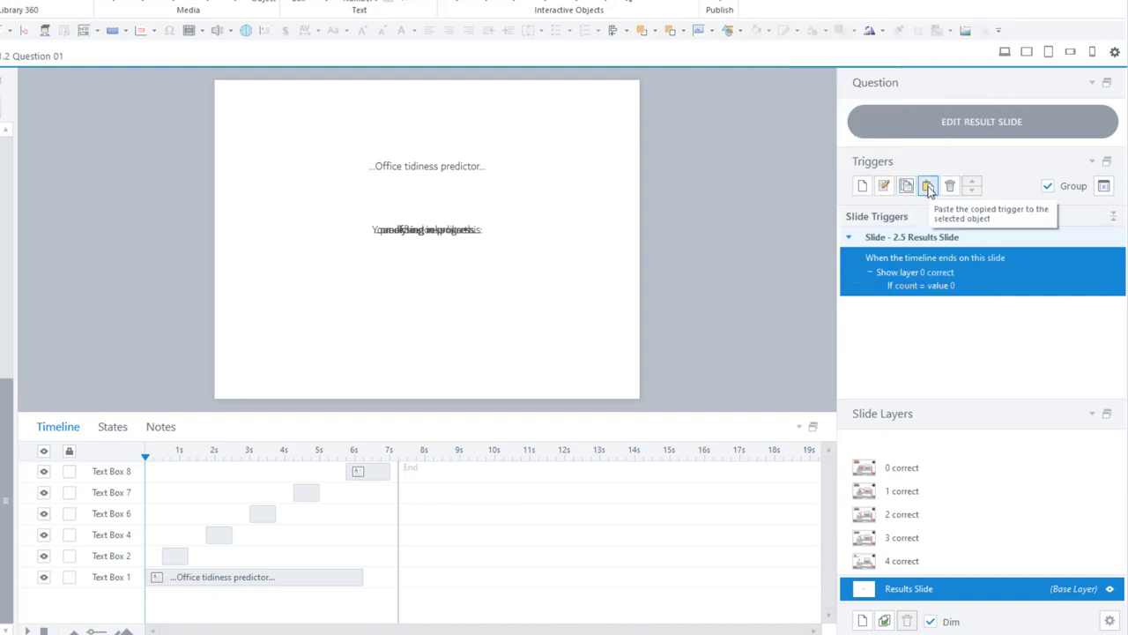
left_click(928, 186)
left_click(928, 186)
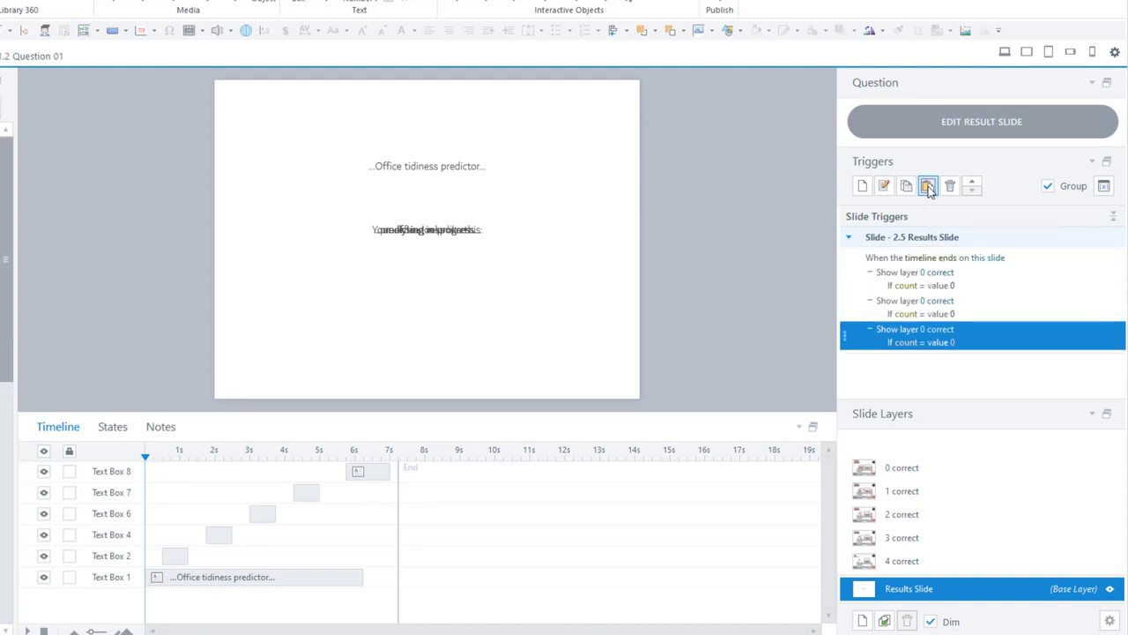
left_click(928, 186)
left_click(929, 186)
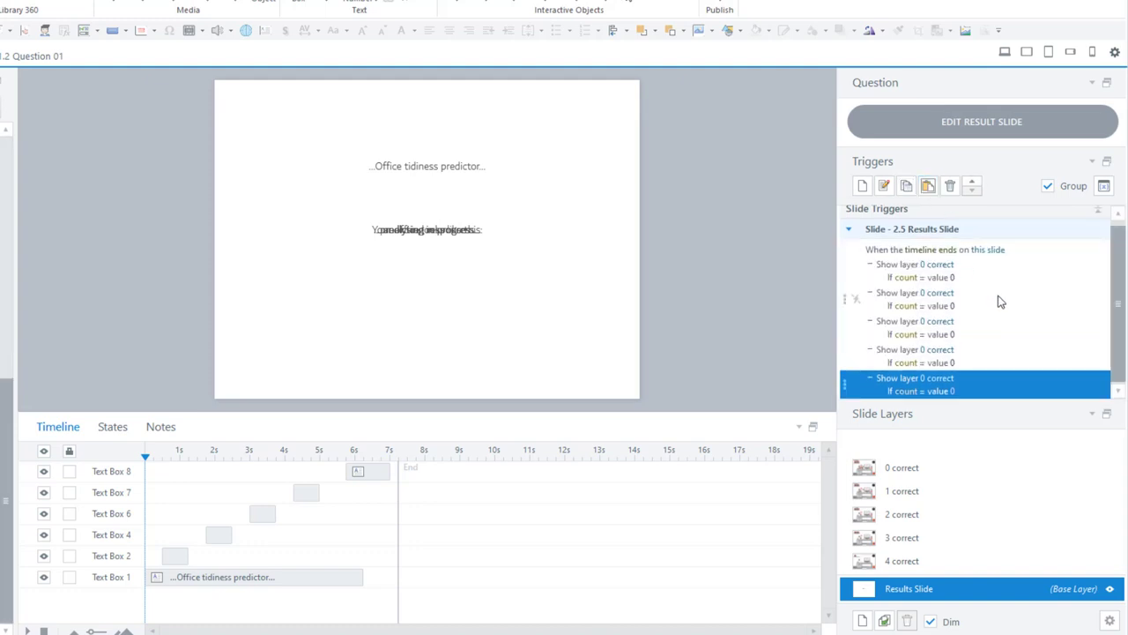
scroll(961, 297, "down", 1)
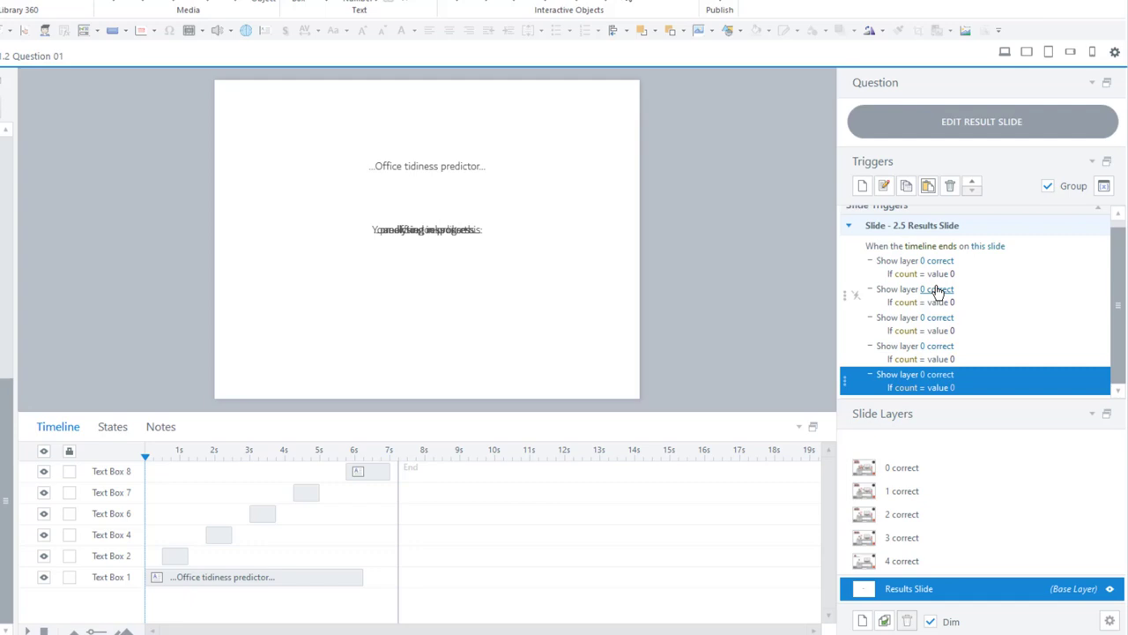
left_click(939, 291)
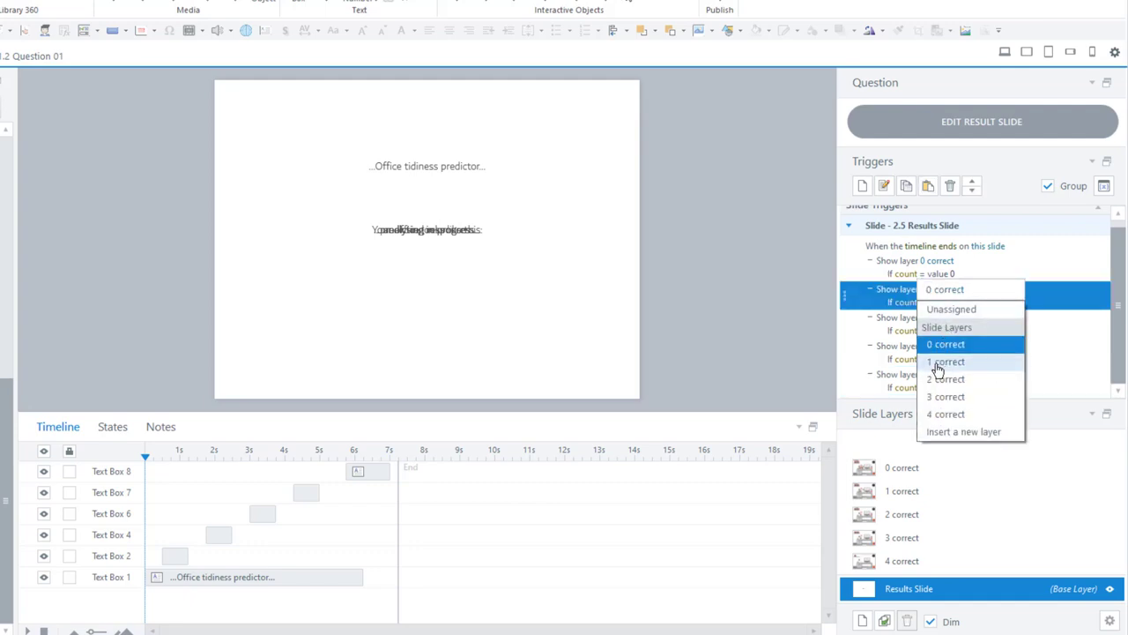
left_click(939, 363)
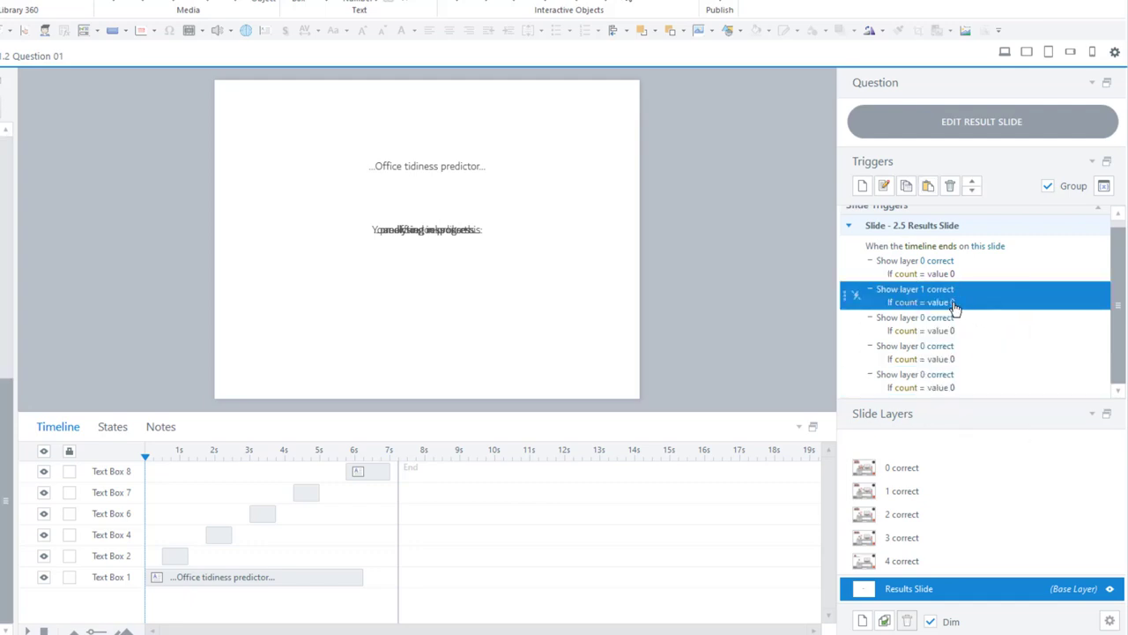
left_click(952, 302)
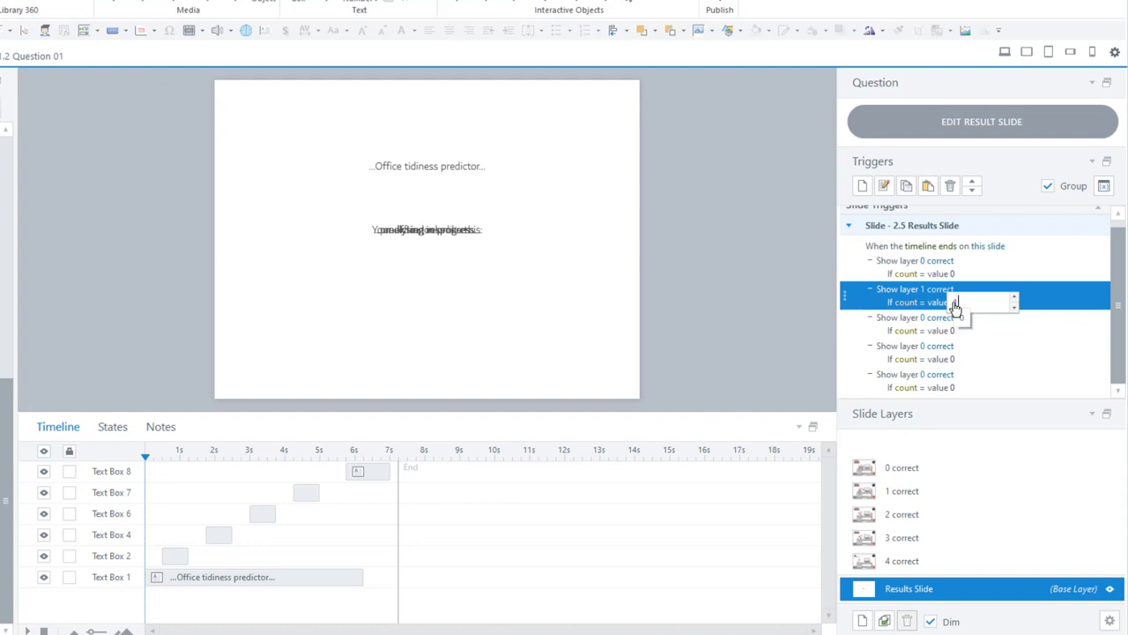
type("1")
key("Return")
Make the next two copies show 2 correct at count = 2 and 3 correct at count = 3
left_click(939, 317)
left_click(954, 388)
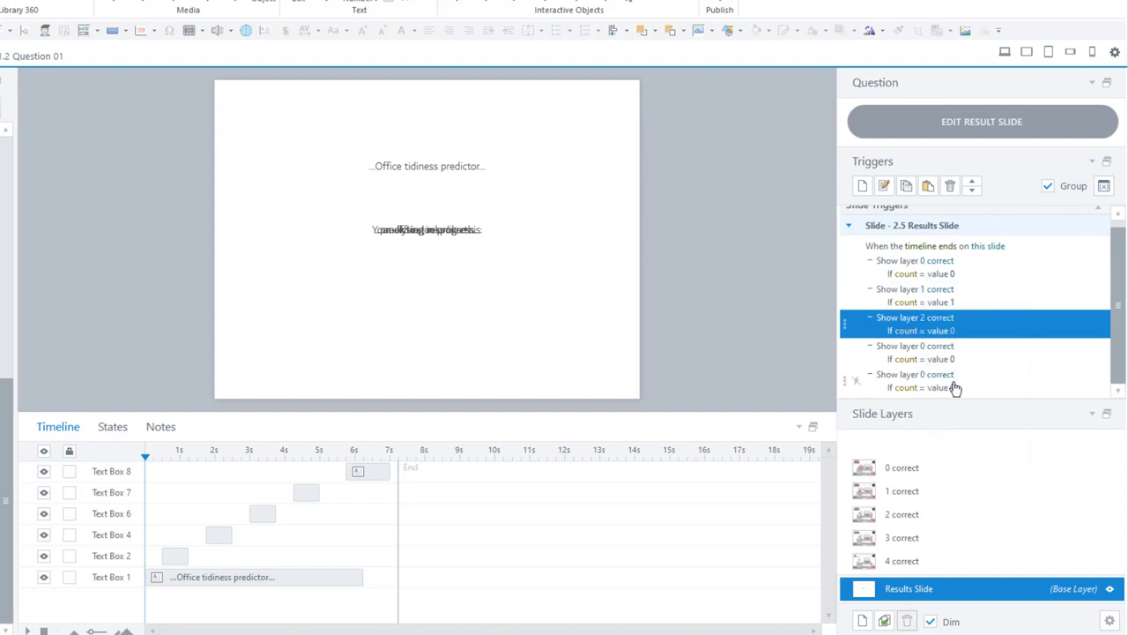
left_click(951, 330)
type("2")
key("Return")
left_click(939, 346)
left_click(948, 455)
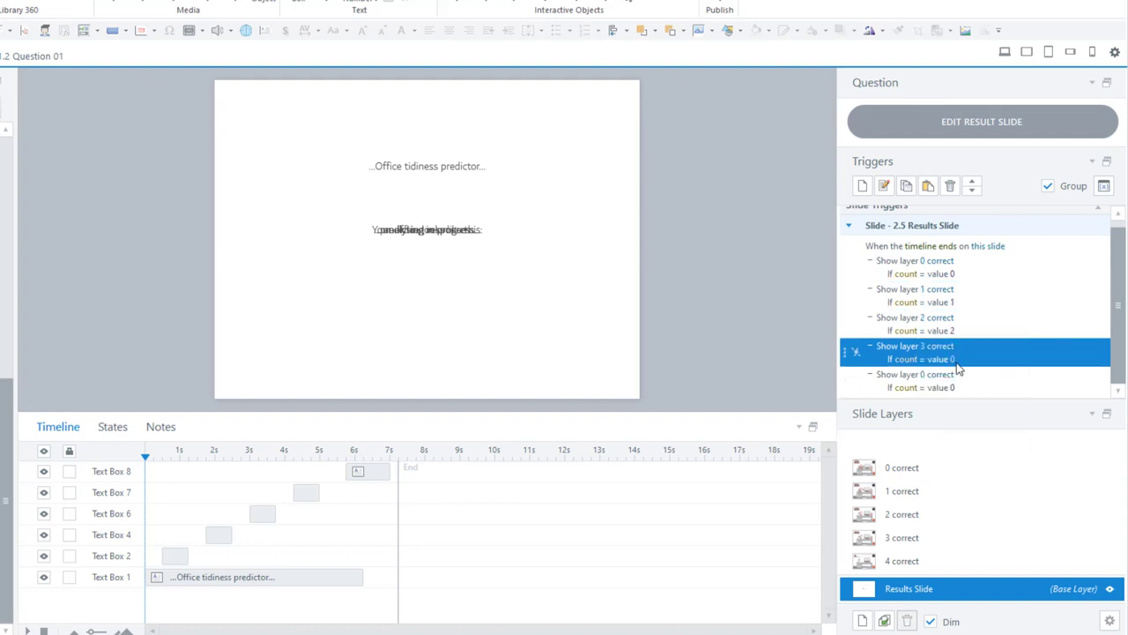
left_click(954, 359)
type("3")
key("Return")
Make the last copy show 4 correct when count equals 4
left_click(939, 373)
left_click(944, 501)
left_click(952, 388)
type("4")
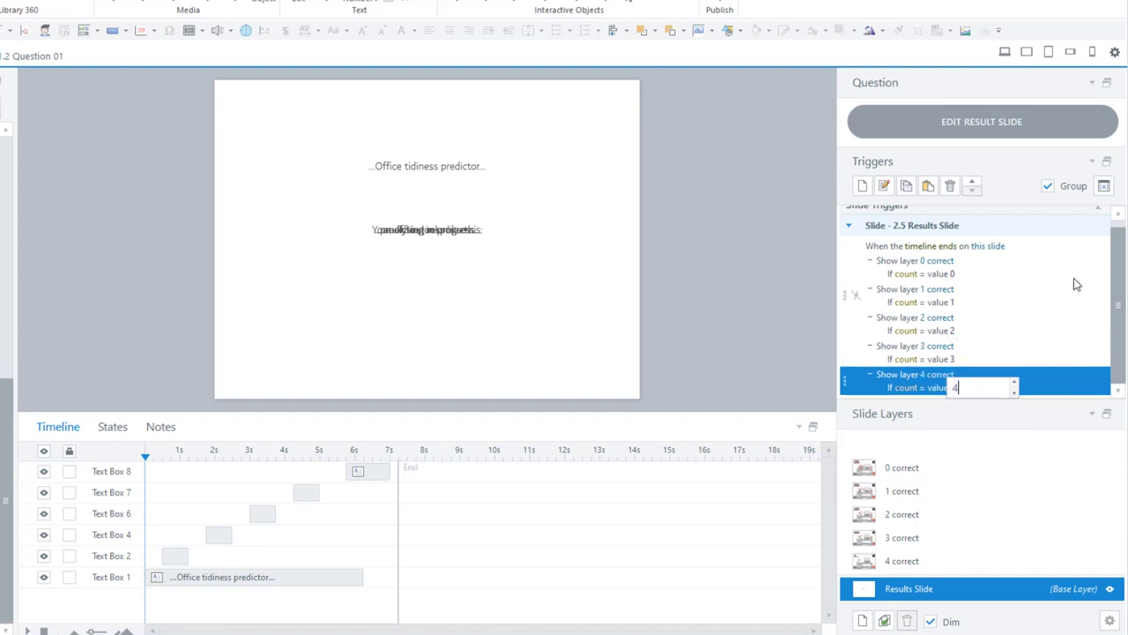
key("Return")
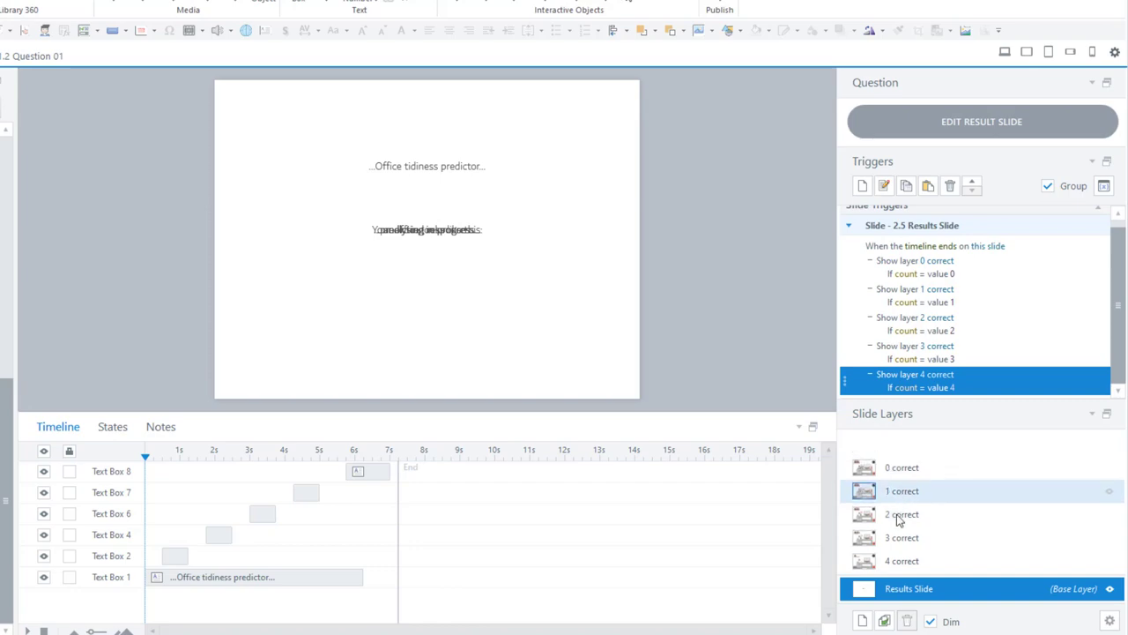
On the 4 correct layer, select the RETRY button and its Jump to slide 1.2 Question 01 trigger
left_click(926, 590)
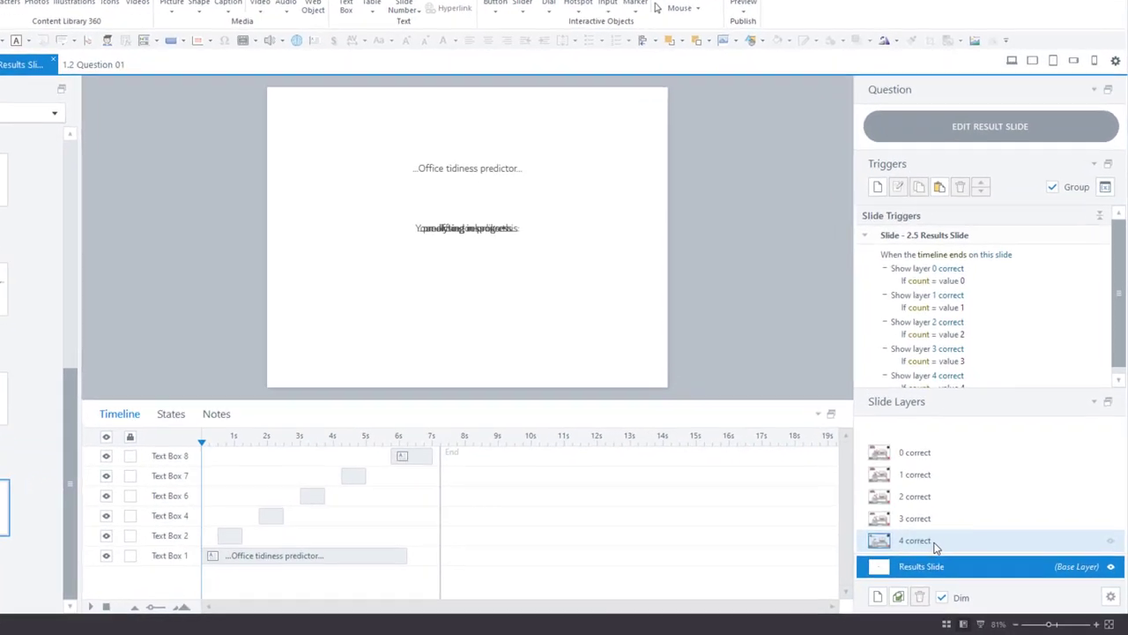
left_click(936, 549)
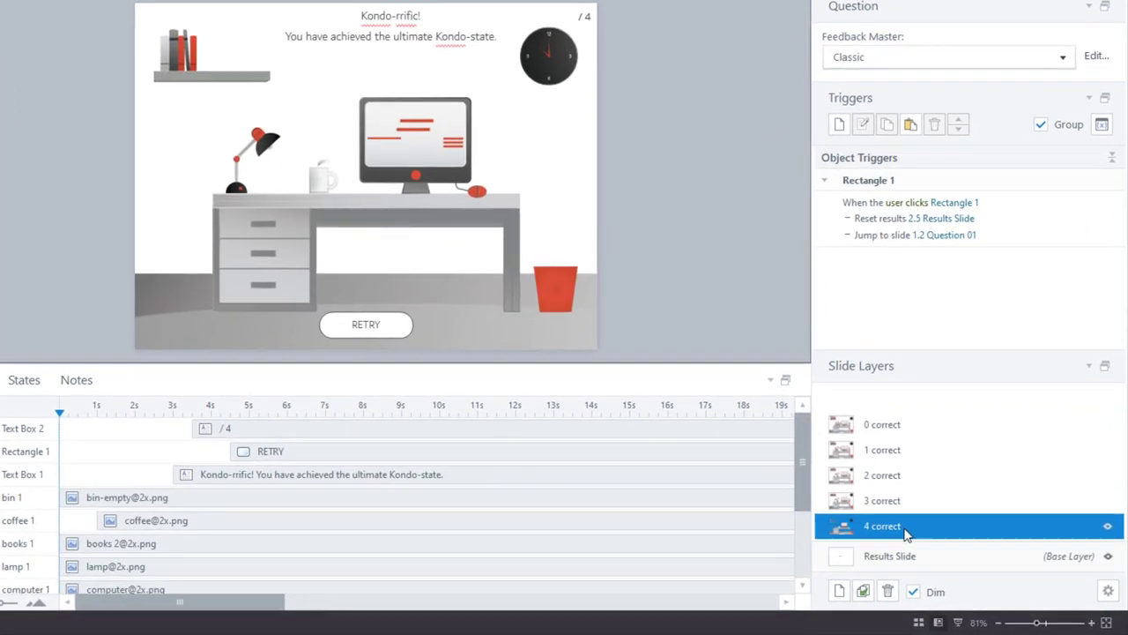
left_click(401, 337)
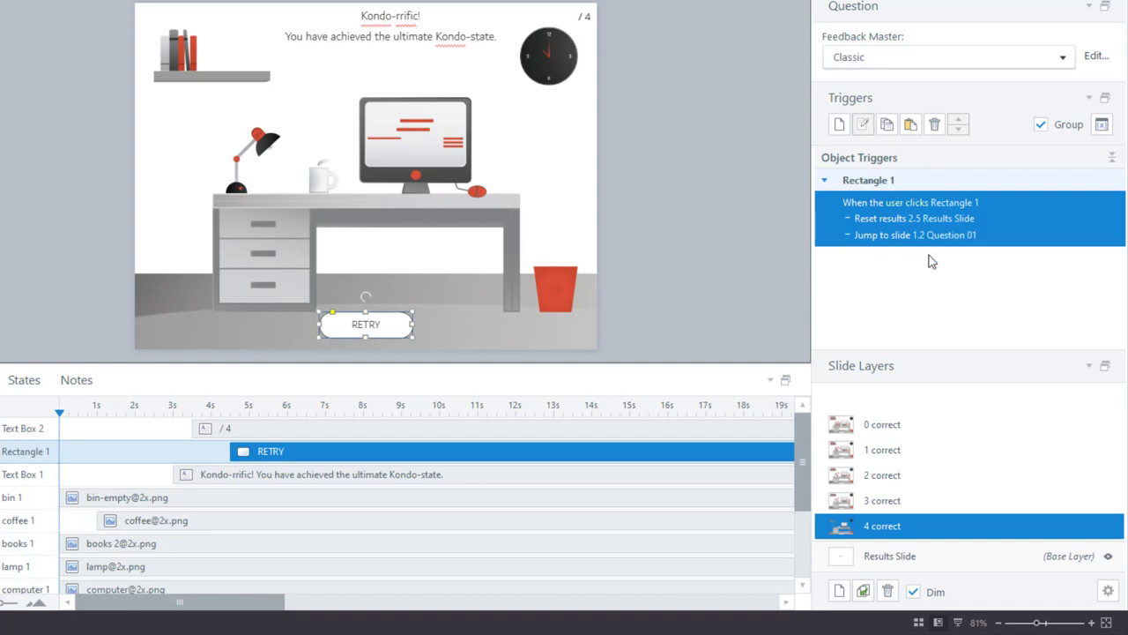
left_click(1008, 237)
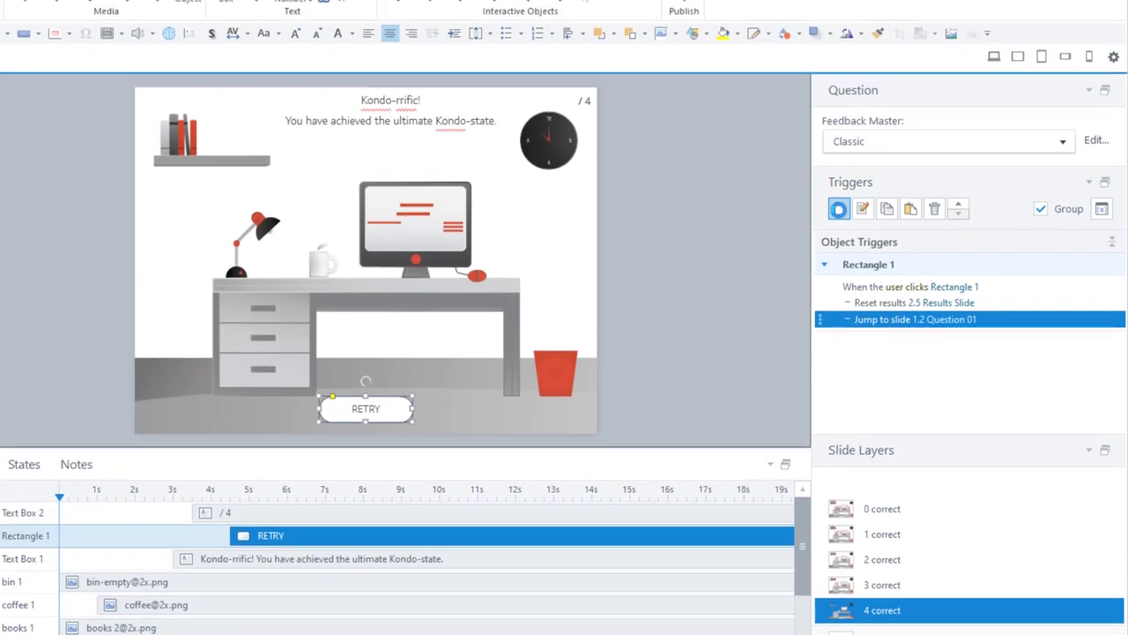
Add a RETRY trigger setting count to 0 when the user clicks, moved to the top of the list
left_click(839, 126)
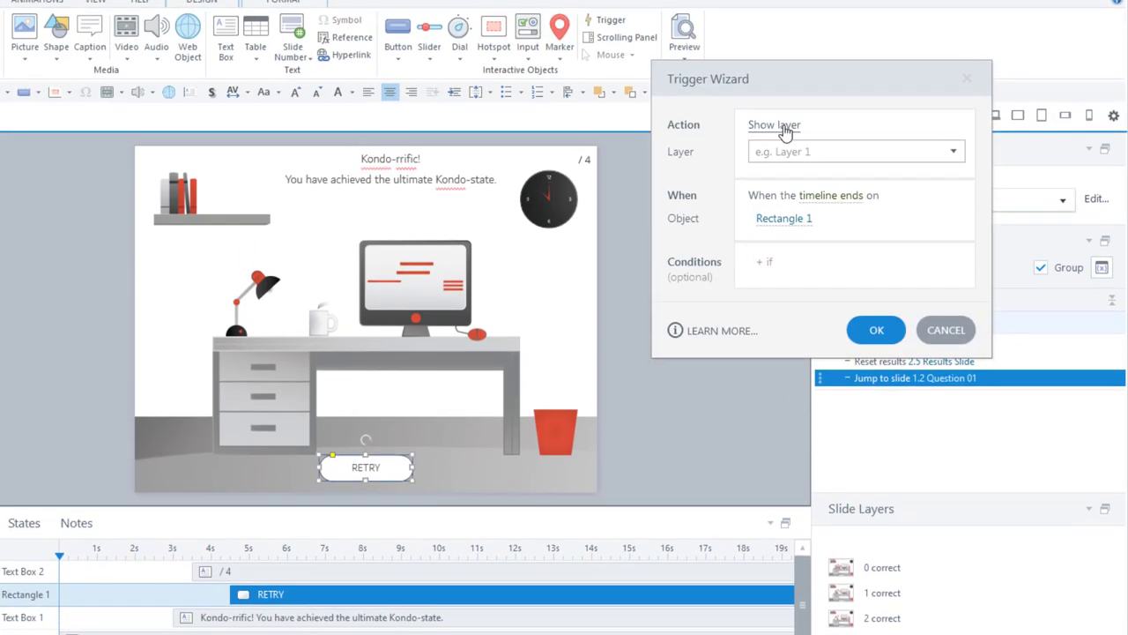
left_click(779, 130)
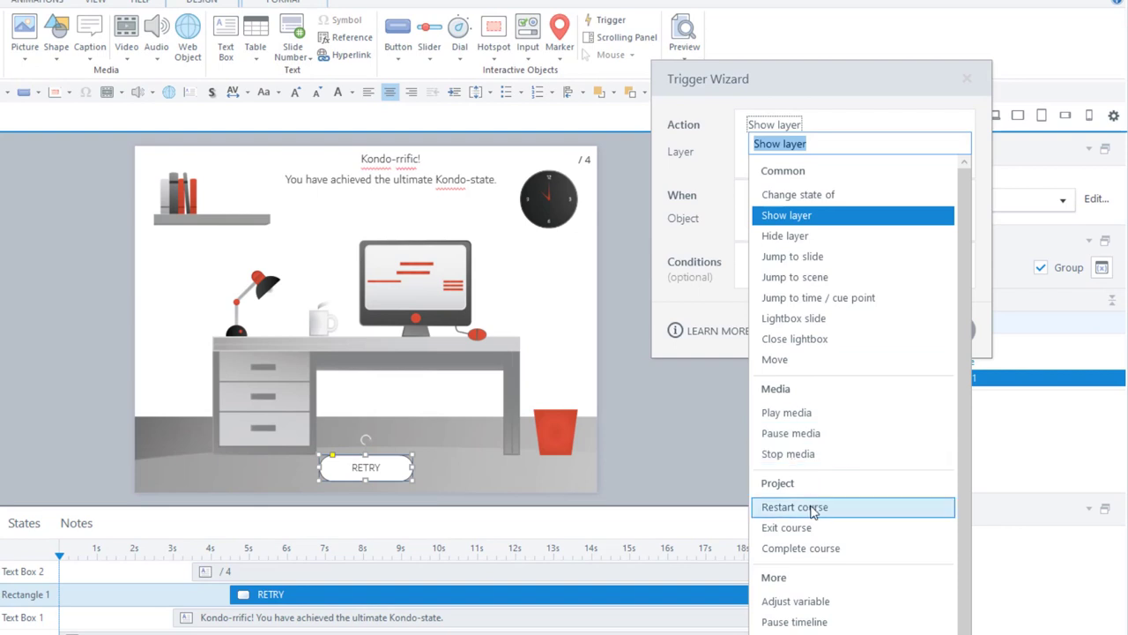
left_click(784, 602)
left_click(809, 147)
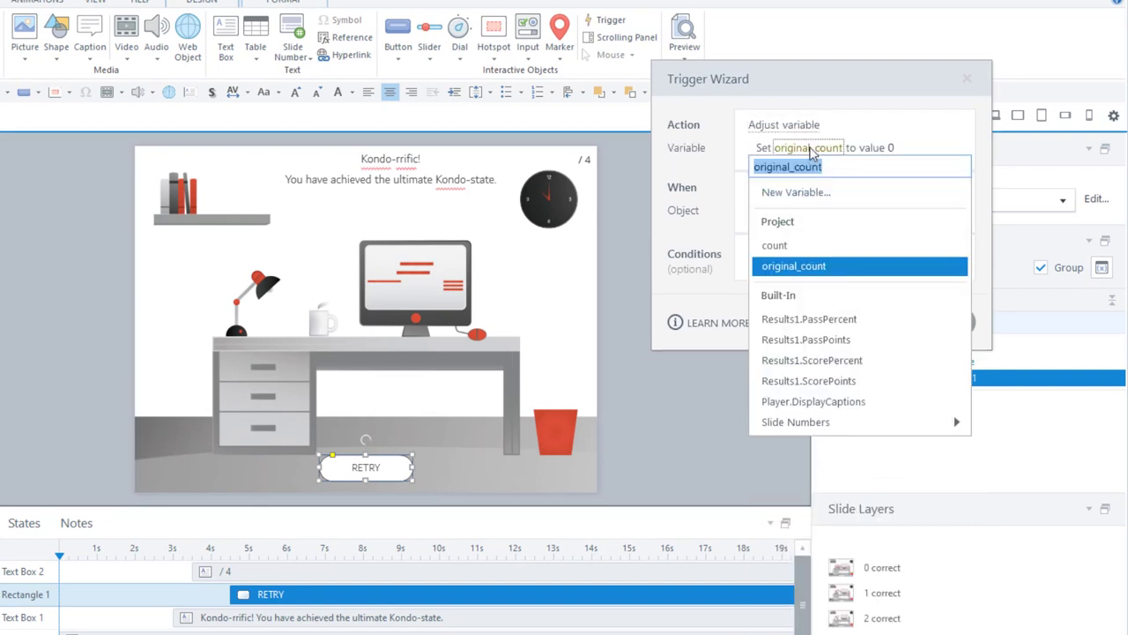
left_click(930, 244)
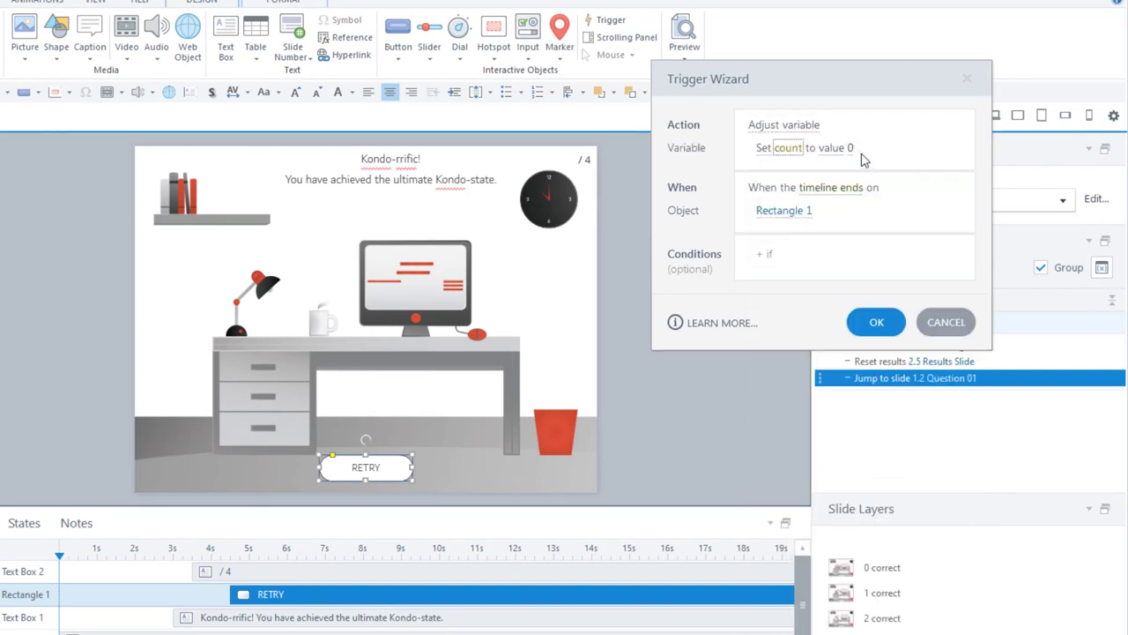
left_click(824, 187)
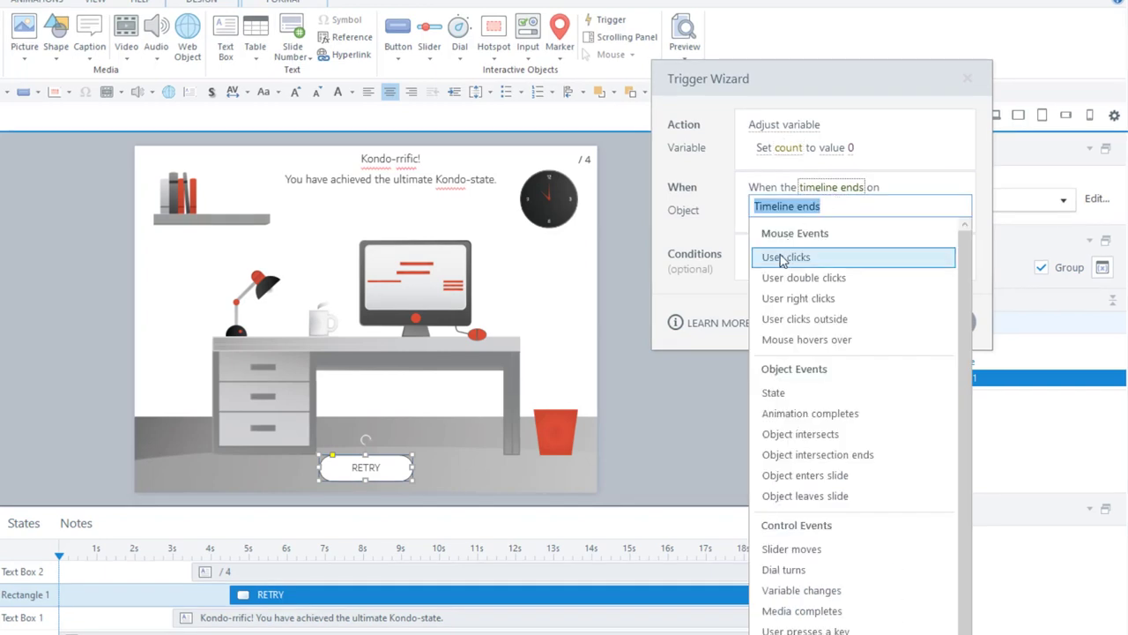
left_click(851, 254)
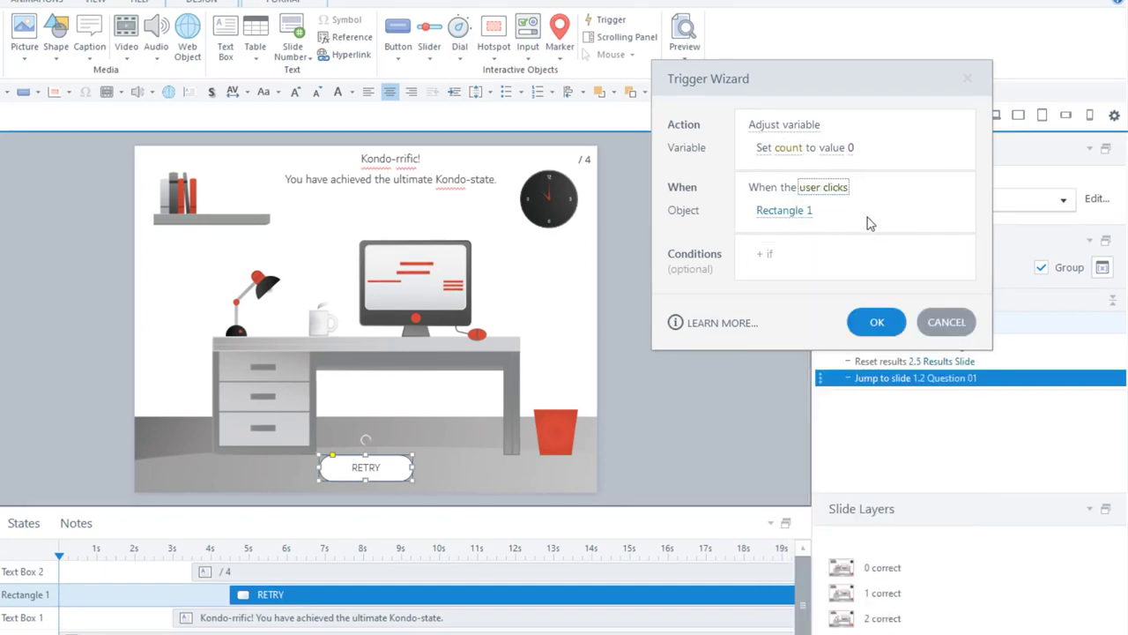
left_click(874, 325)
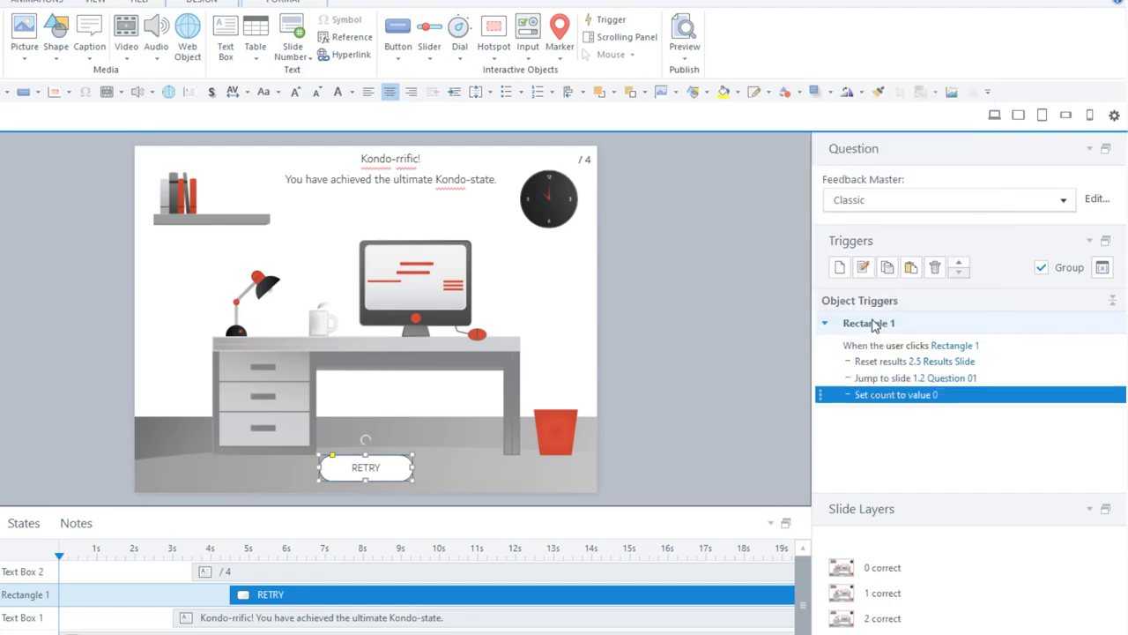
left_click(959, 264)
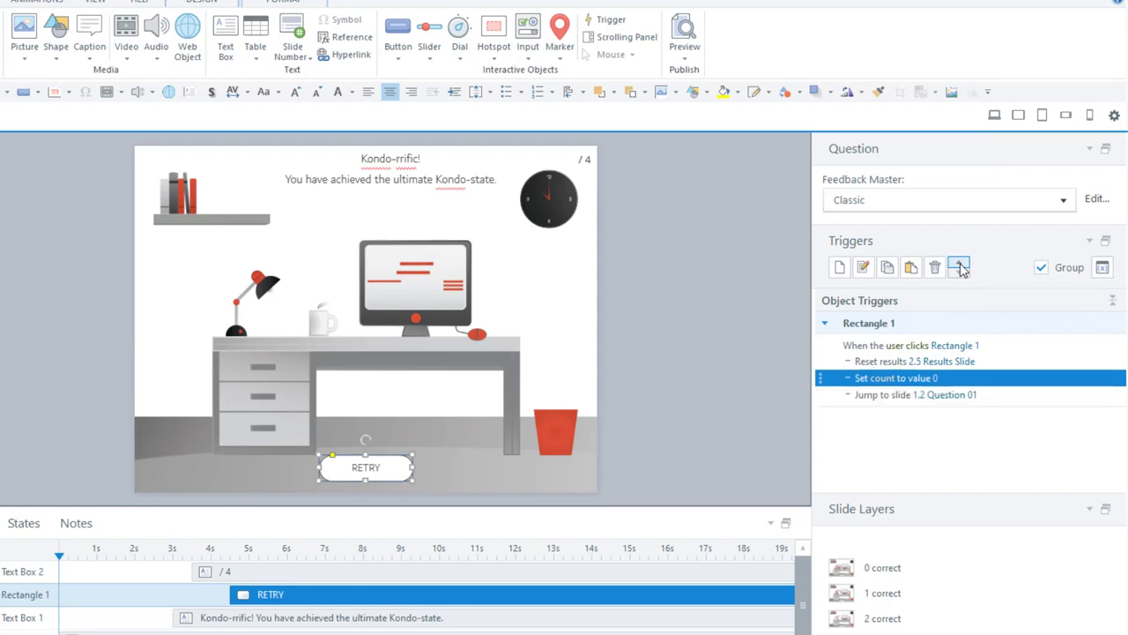
left_click(959, 264)
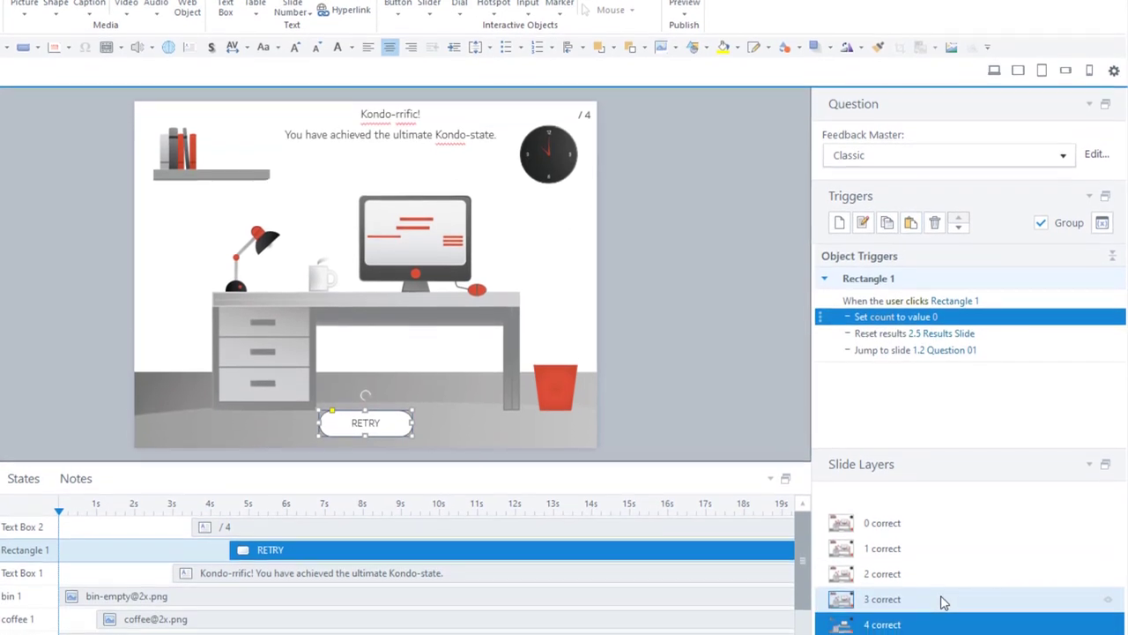
Paste the count-to-0 reset onto RETRY on the 3 and 2 correct layers, moving it first
left_click(942, 582)
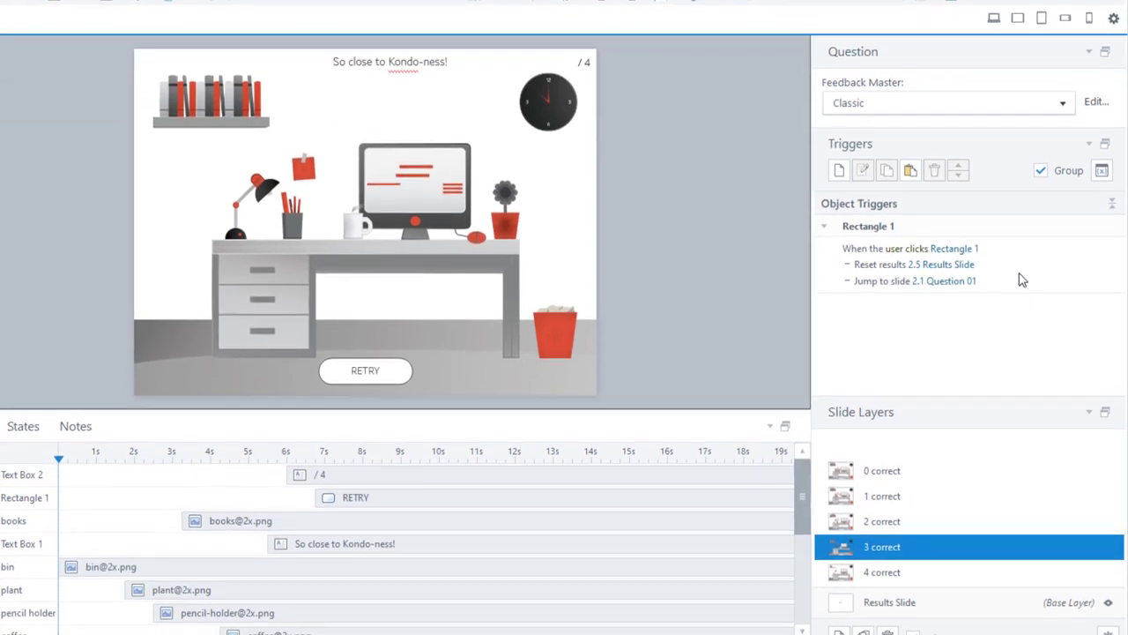
left_click(1018, 289)
left_click(913, 170)
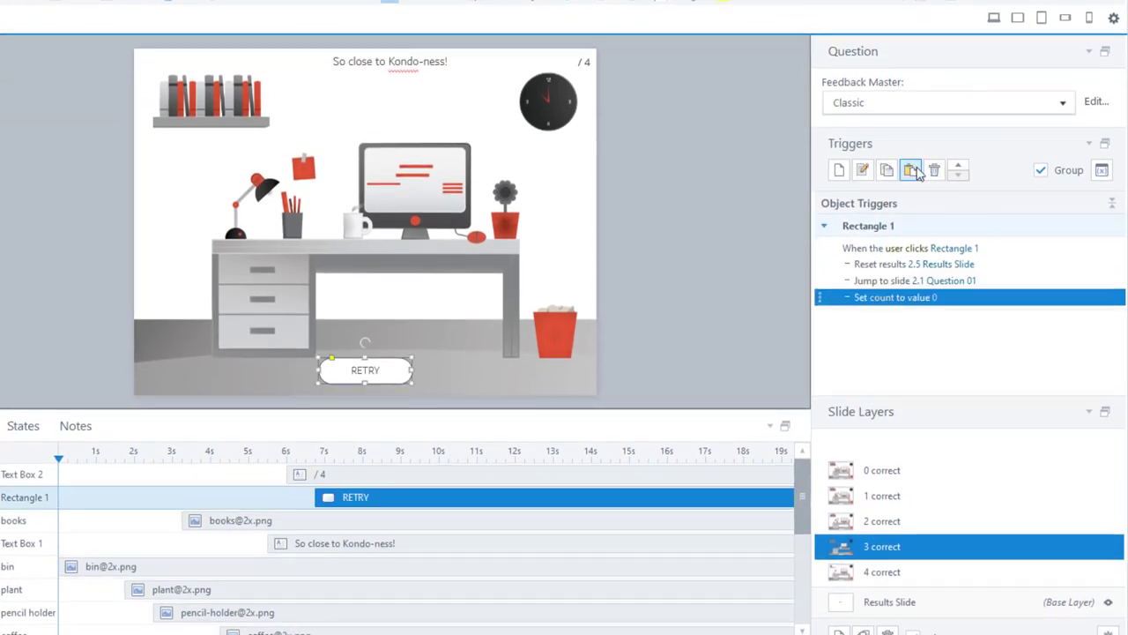
left_click(959, 165)
left_click(958, 165)
left_click(924, 518)
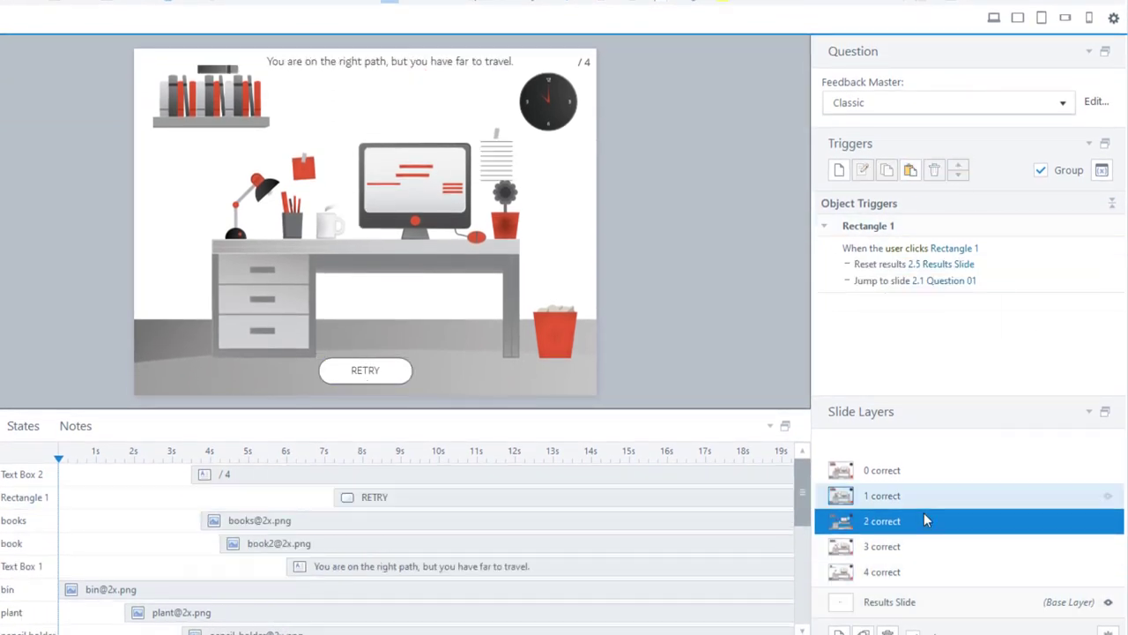
left_click(934, 284)
left_click(910, 169)
left_click(1000, 495)
Paste the count-to-0 reset onto RETRY on the 1 and 0 correct layers, moving it first
left_click(1000, 286)
left_click(911, 169)
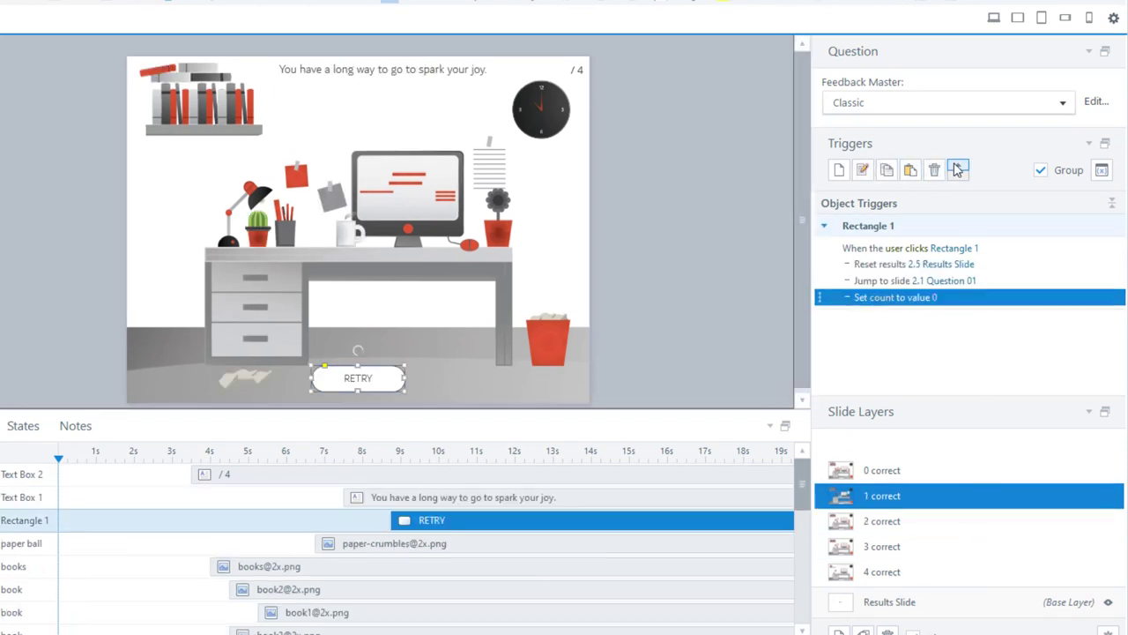
left_click(958, 167)
left_click(958, 168)
left_click(881, 470)
left_click(980, 281)
left_click(911, 169)
left_click(960, 169)
left_click(960, 169)
left_click(730, 272)
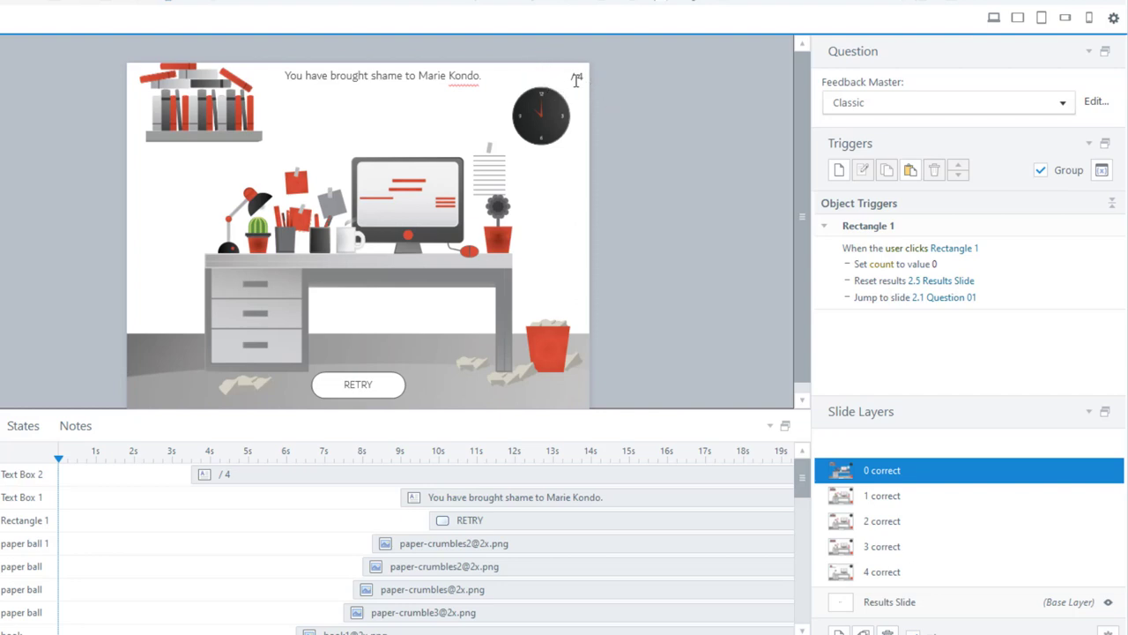
Insert a count variable reference before '/ 4' in the 0 correct layer's score text, separated by a space
left_click(577, 79)
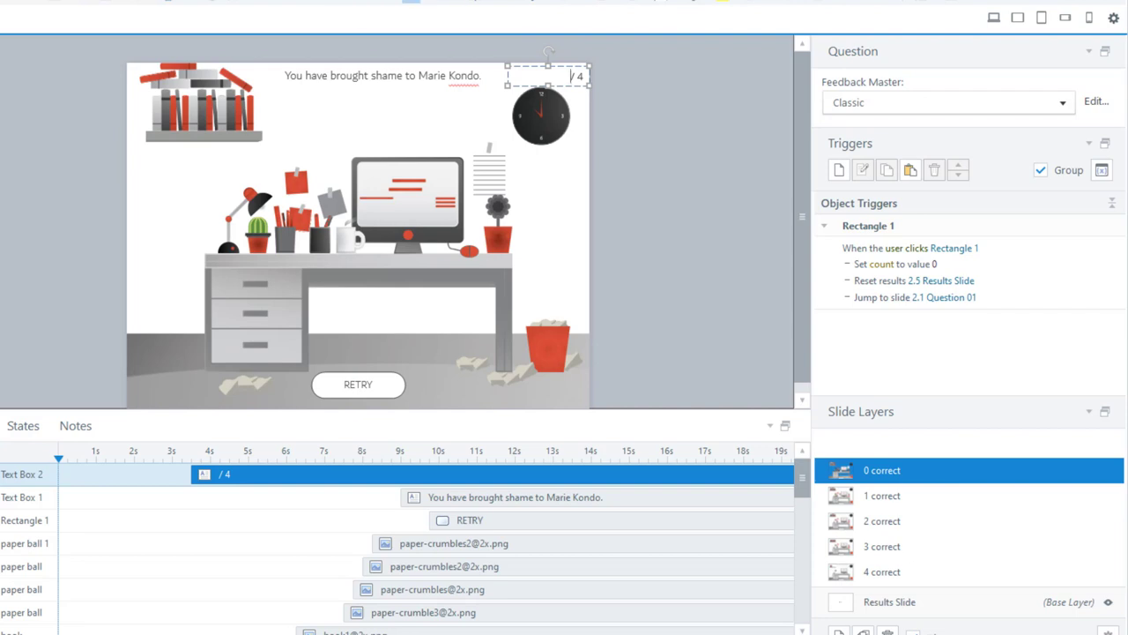
left_click(411, 1)
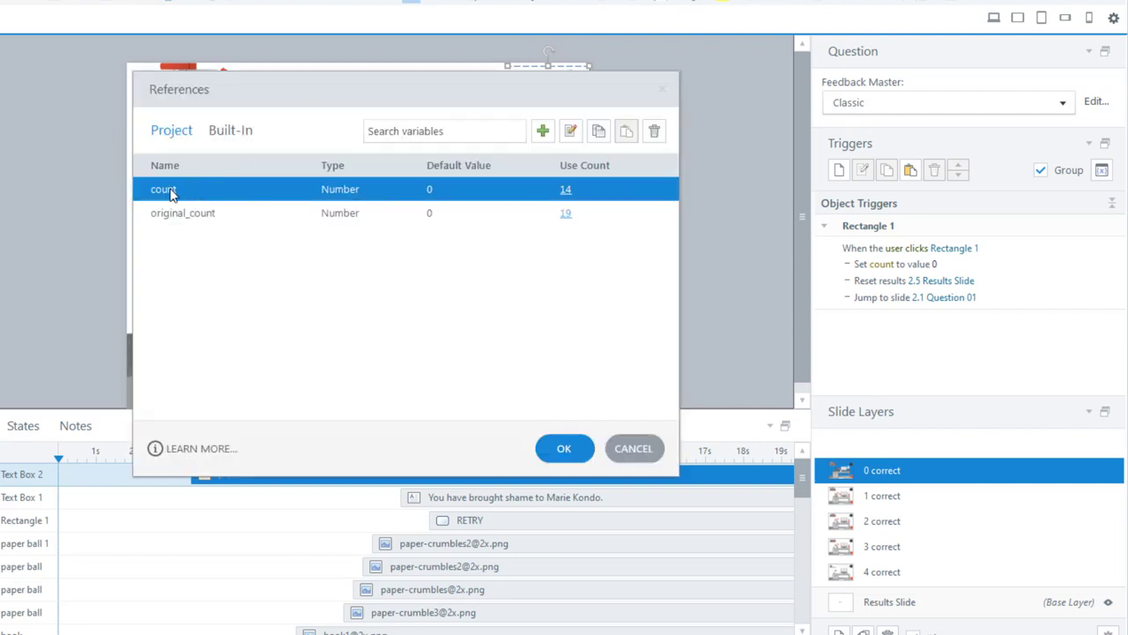
left_click(565, 448)
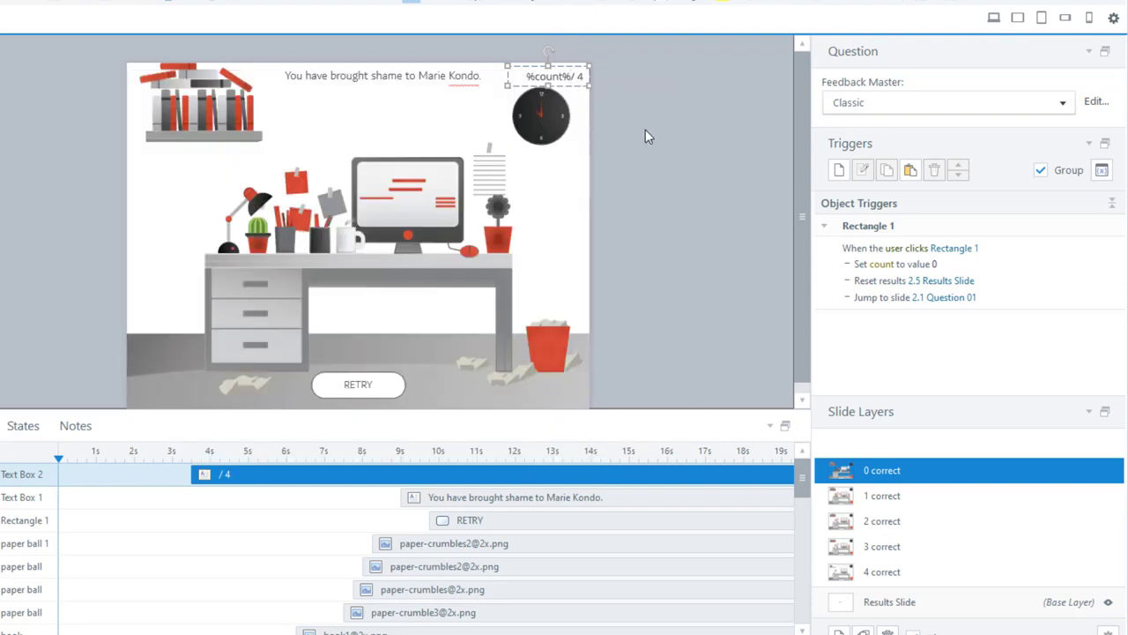
left_click(569, 77)
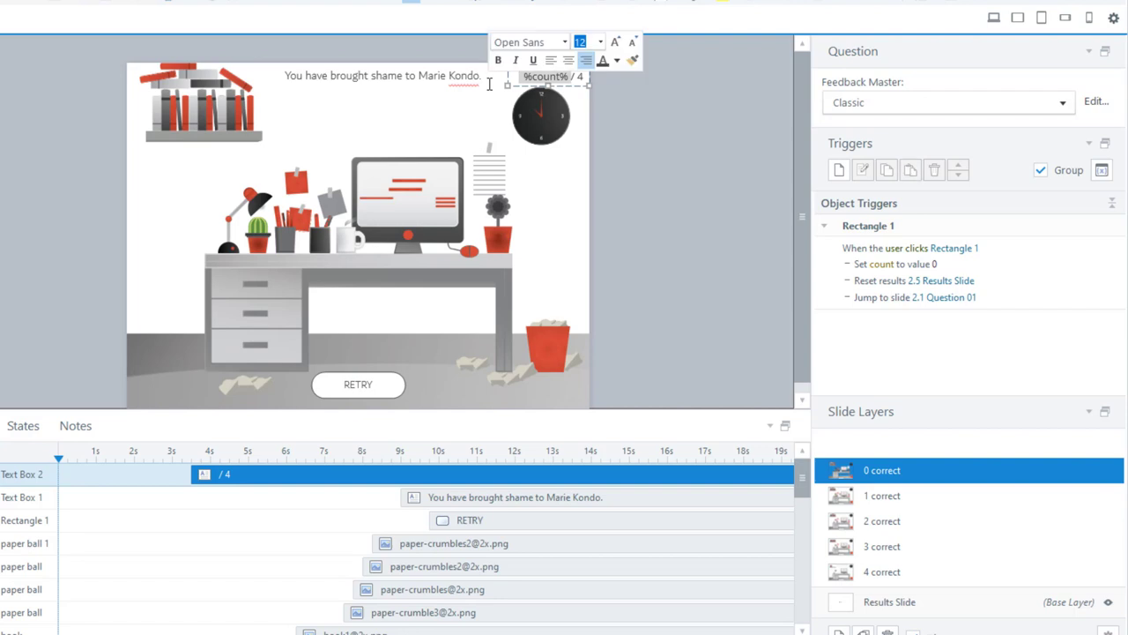
Put %count% ahead of '/ 4' in the score text on the 1, 2, 3 and 4 correct layers
left_click(846, 495)
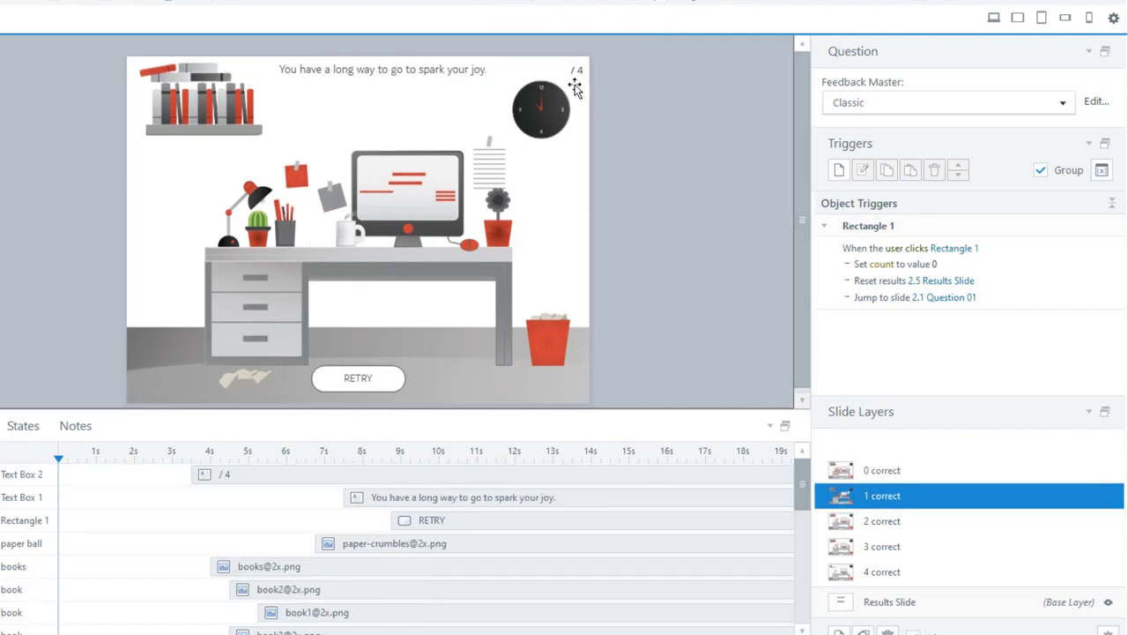
left_click(569, 72)
type("%count%")
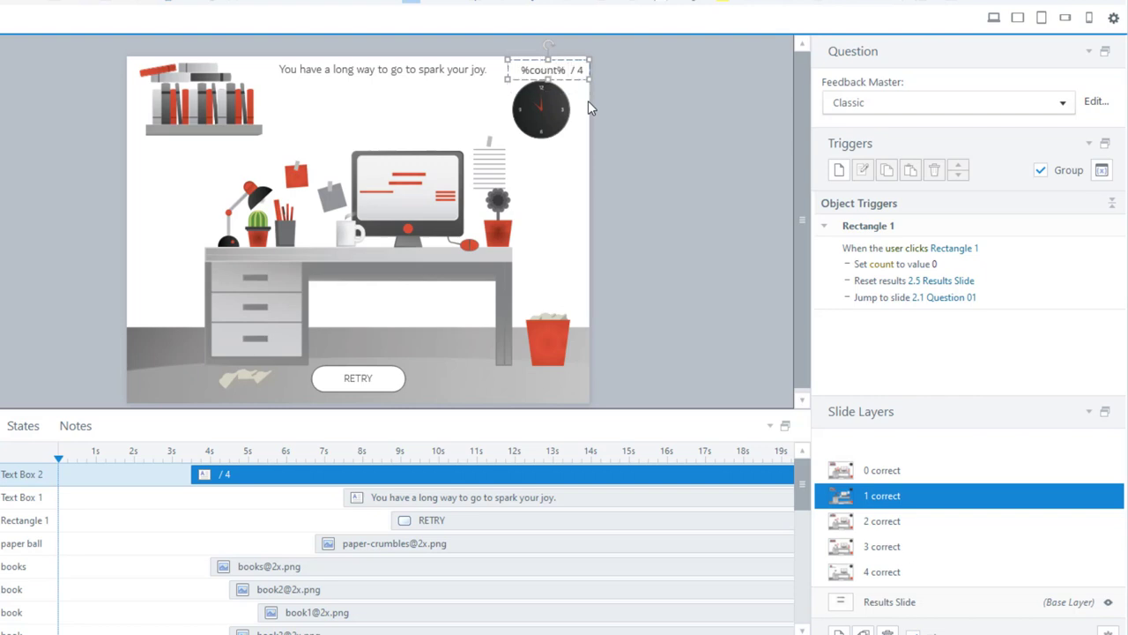
left_click(885, 526)
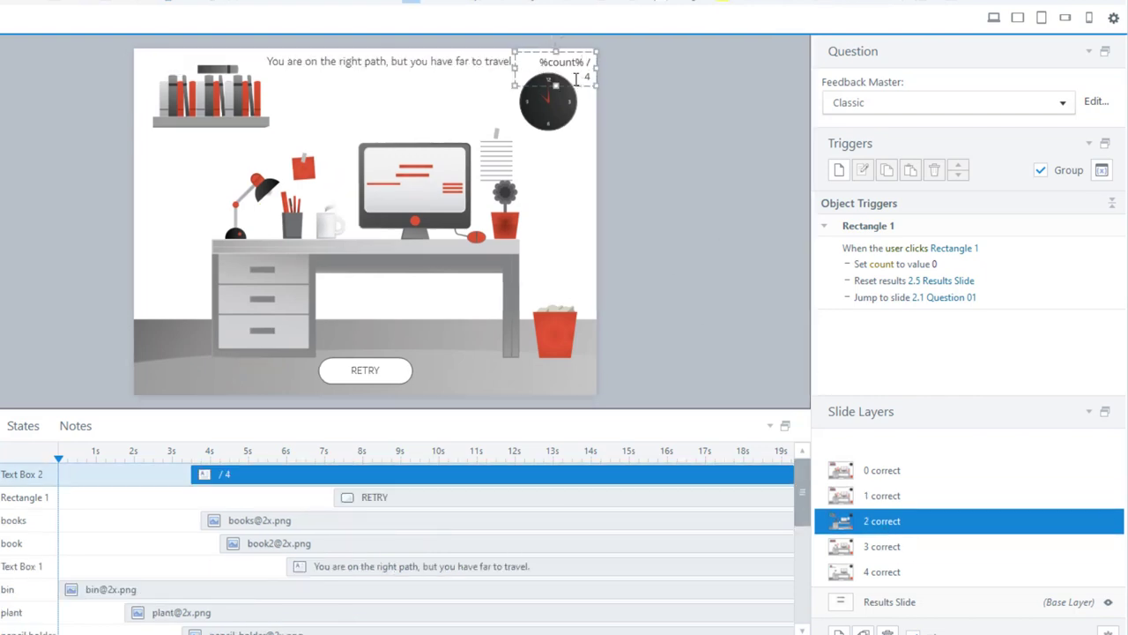
left_click(1102, 546)
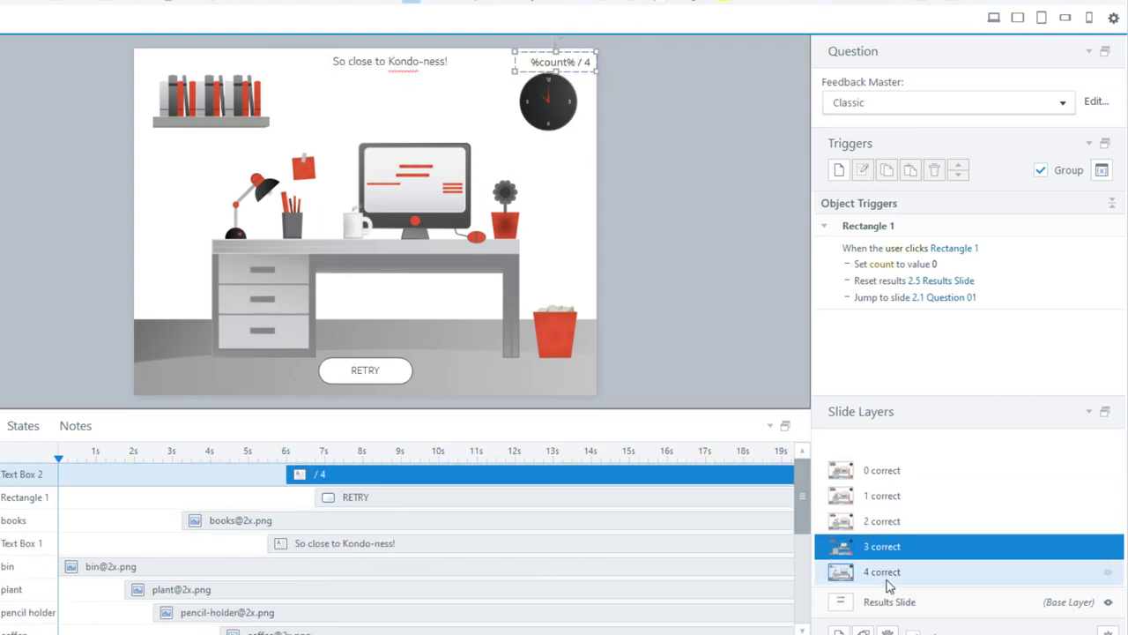
left_click(886, 573)
type("%count% / 4")
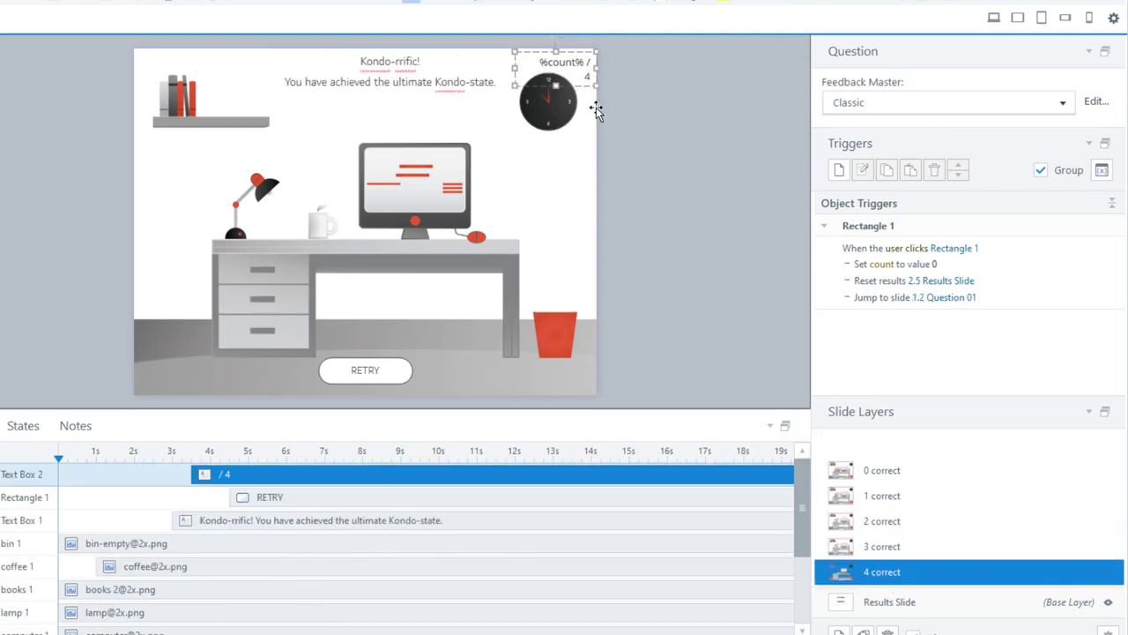
Review the score text on the 3, 2, 1 and 0 correct layers
left_click(886, 546)
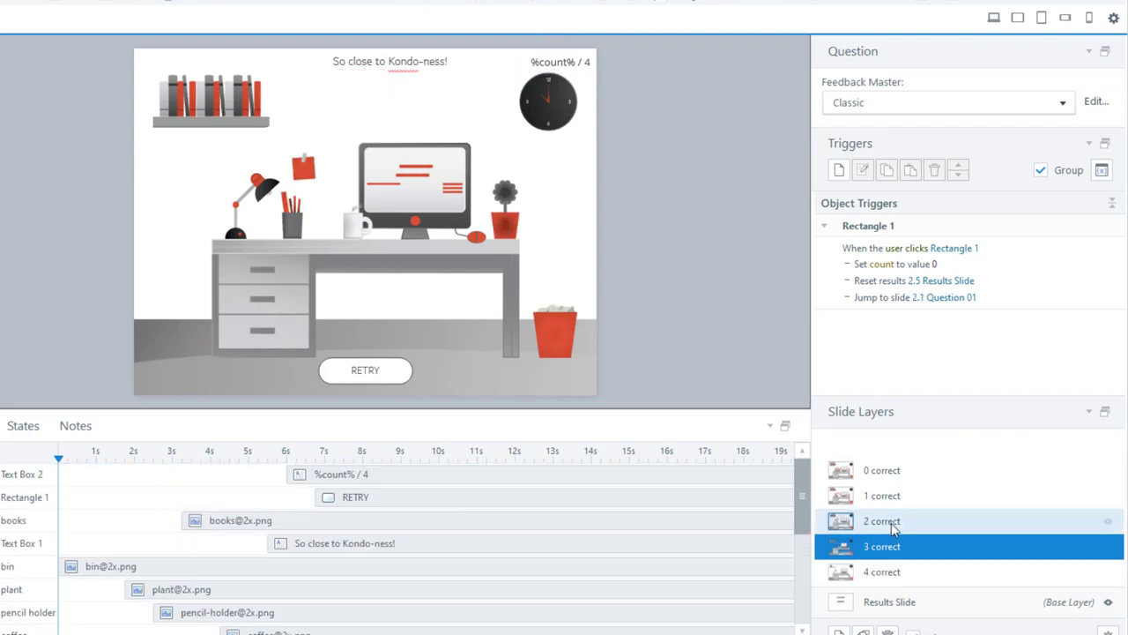
left_click(889, 521)
left_click(889, 498)
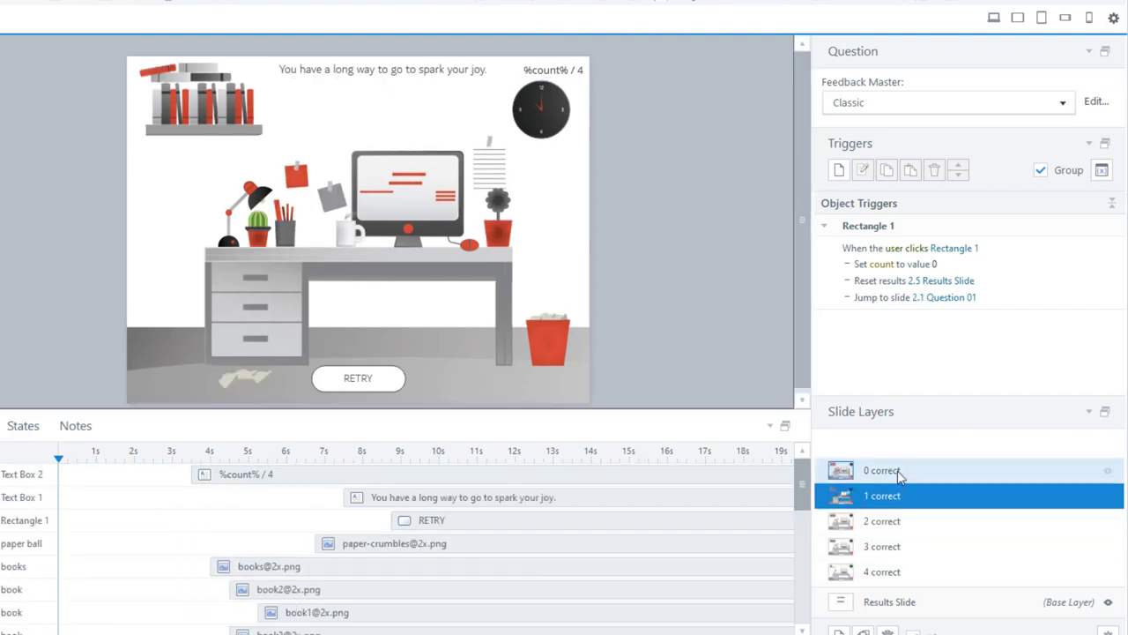
left_click(886, 470)
Go from the Results Slide base layer back to the Kondo-rrific 4 correct layer
left_click(924, 603)
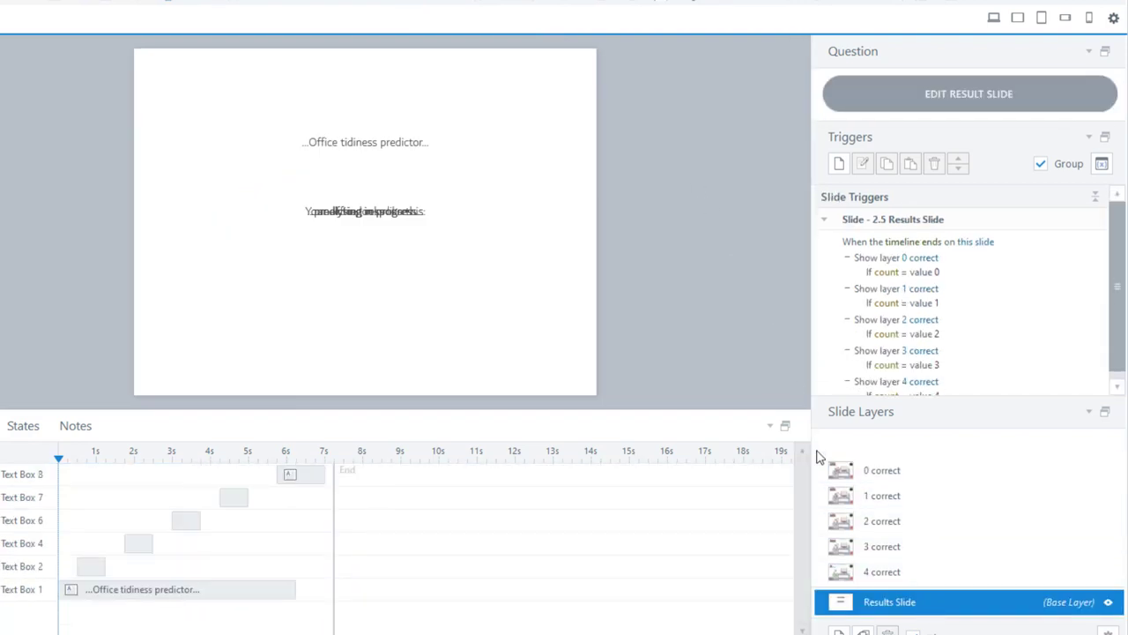
left_click(879, 566)
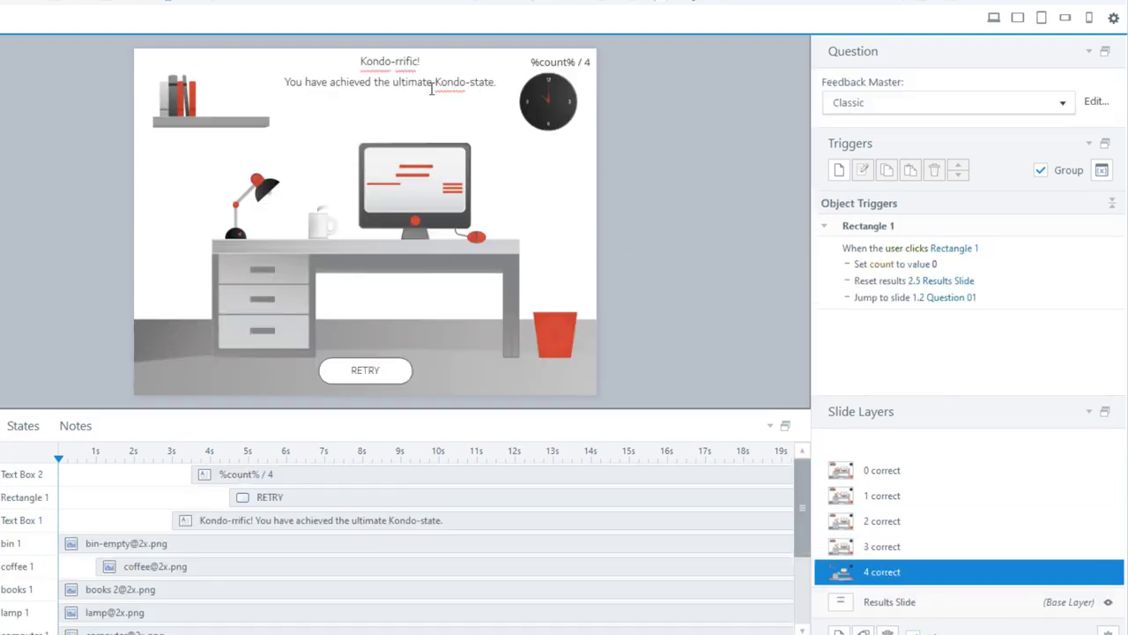